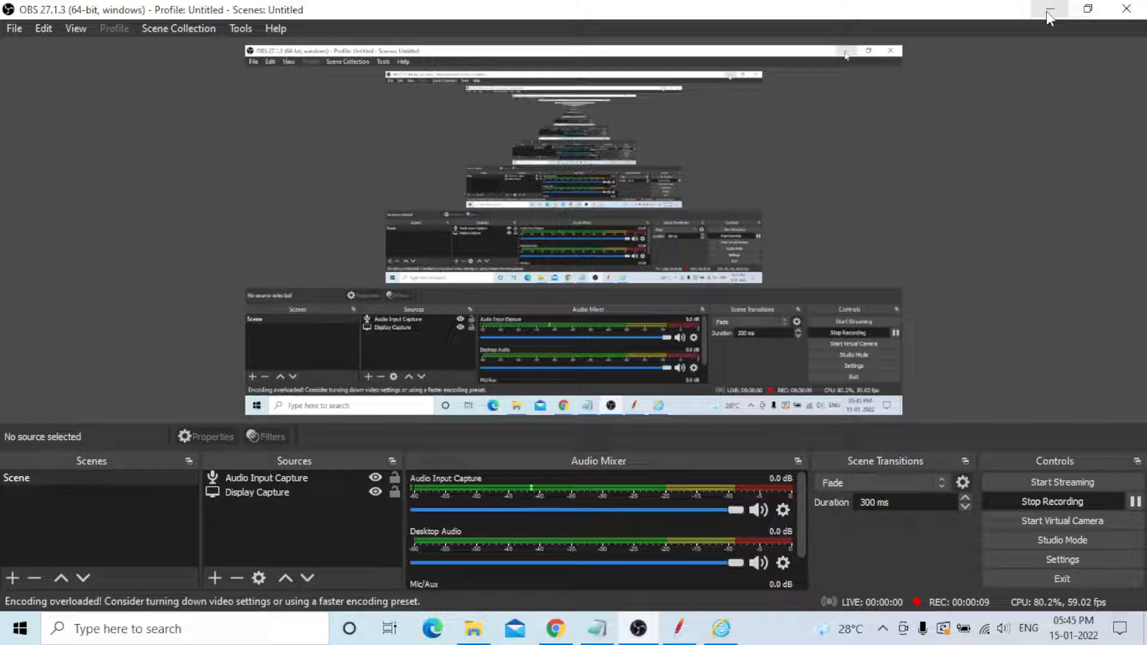
- Switch to Notepad and highlight the title phrase TEST SCRIPT RECORDER
left_click(1050, 11)
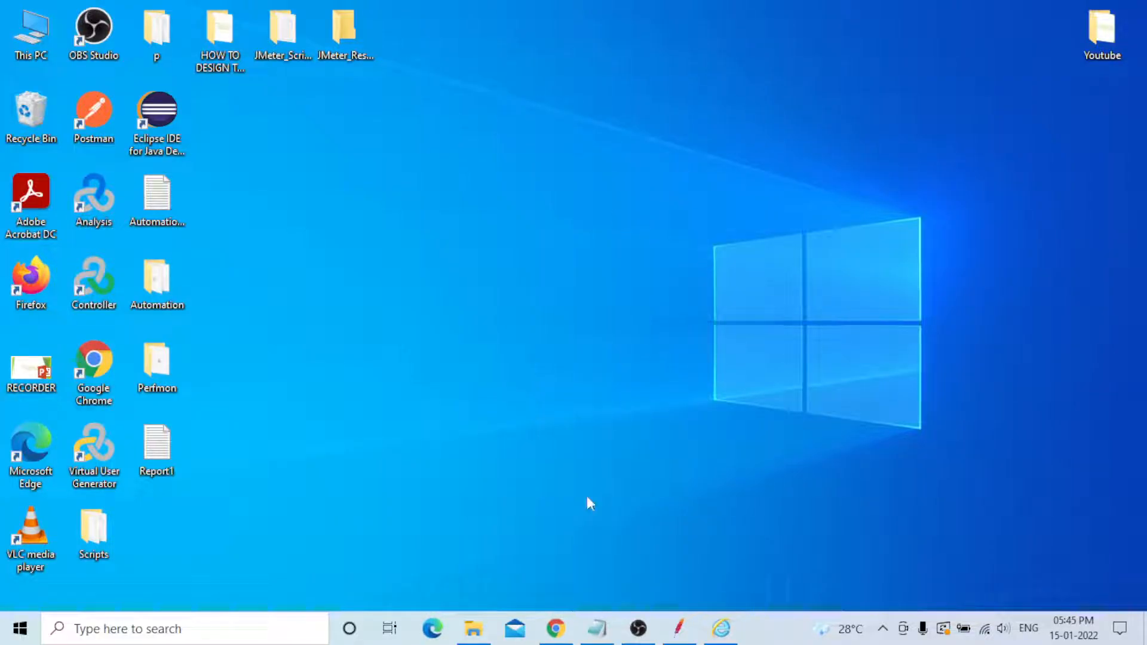
left_click(600, 633)
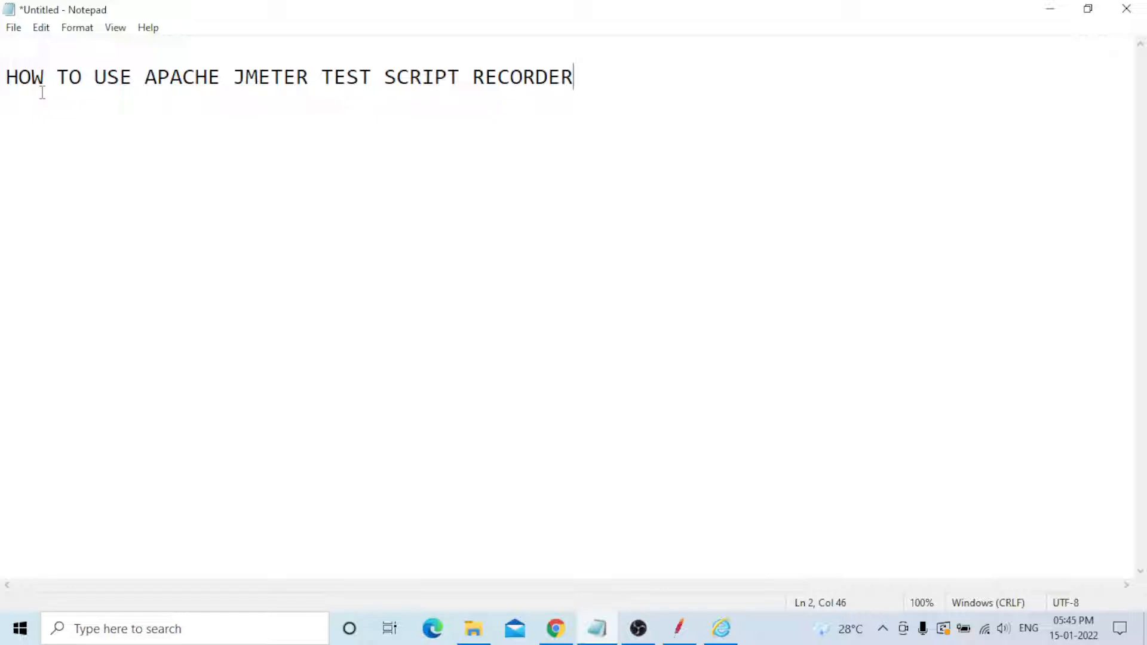
key("Return")
key("Return")
left_click_drag(322, 79, 580, 88)
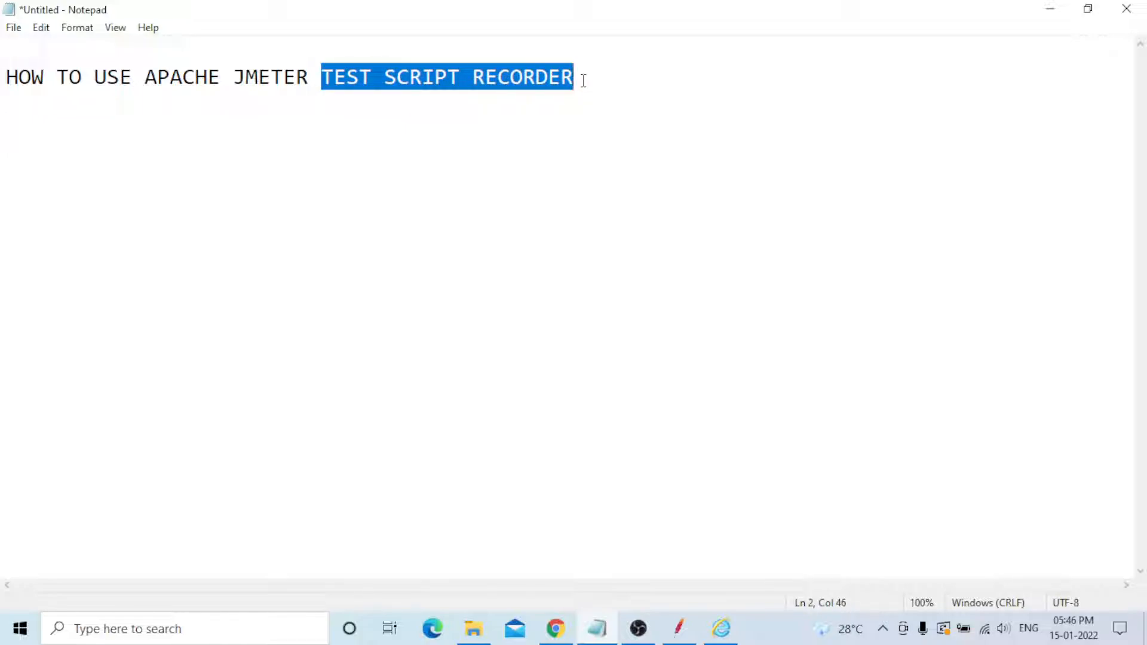
left_click(583, 80)
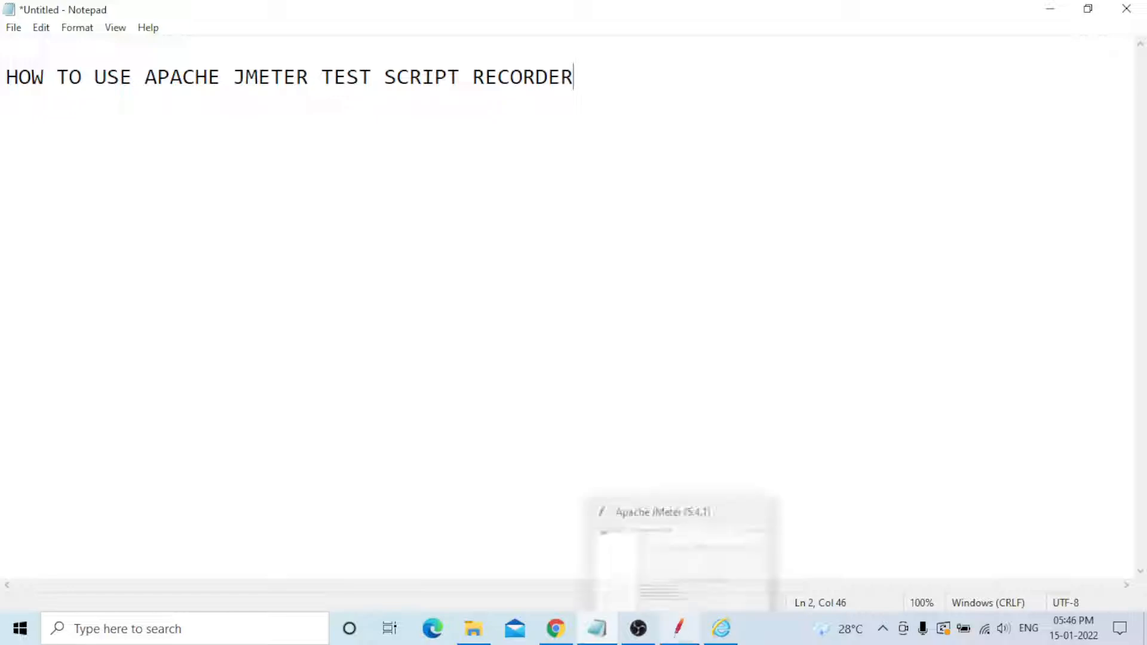
- Switch to Apache JMeter and add a Thread Group under the Test Plan
left_click(679, 627)
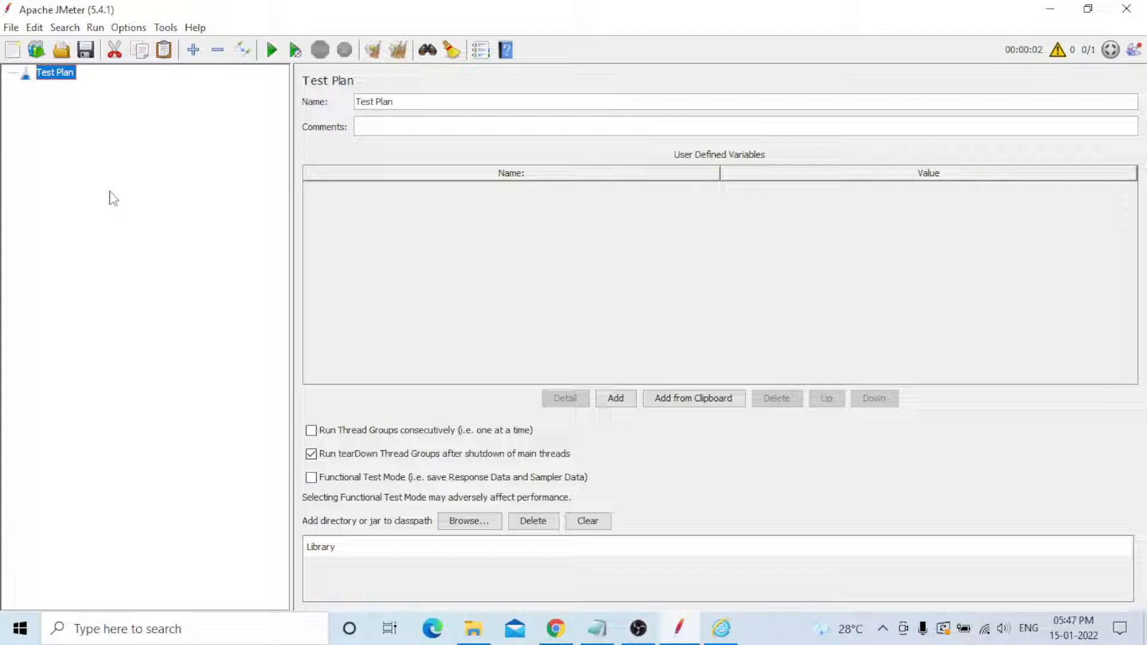
right_click(66, 76)
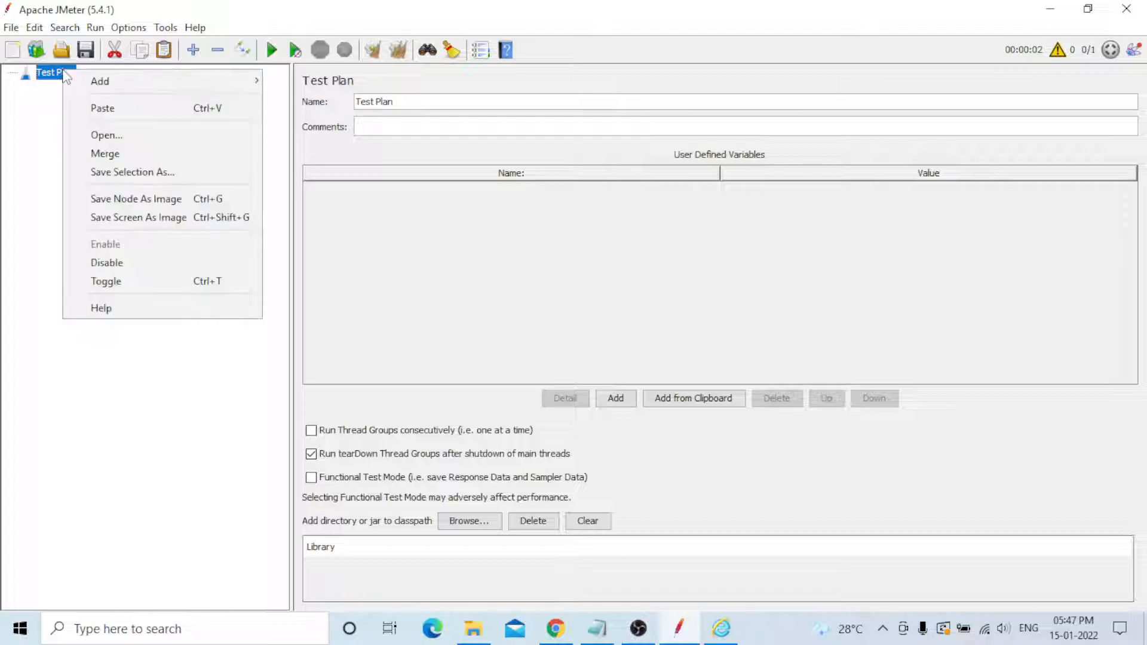
mouse_move(117, 82)
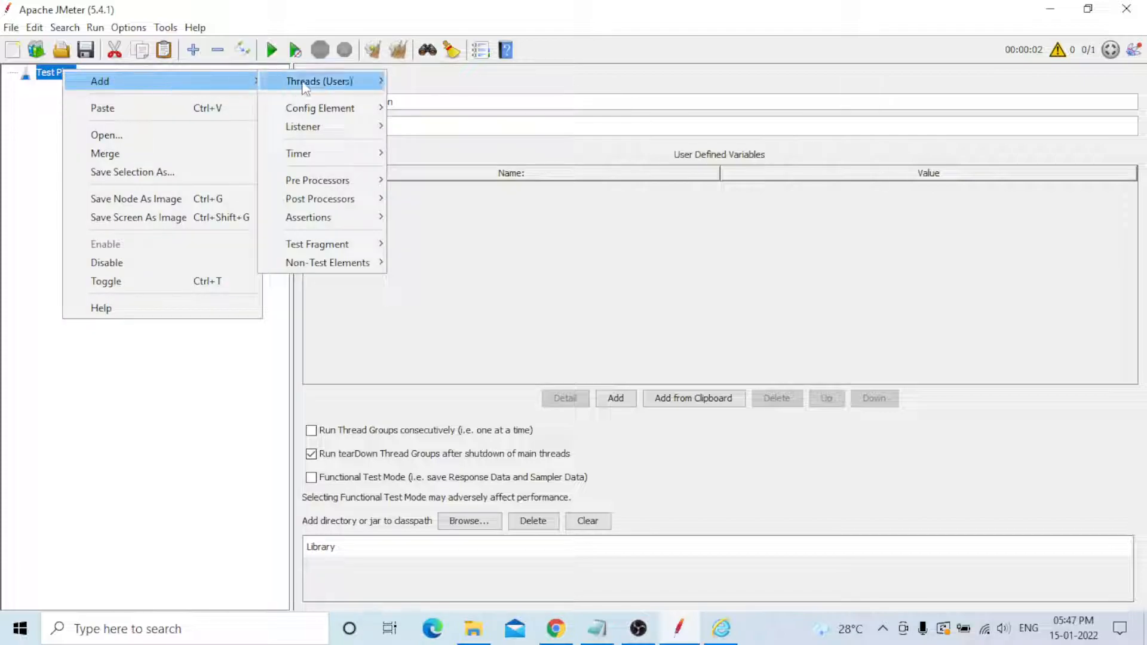
mouse_move(358, 81)
left_click(472, 80)
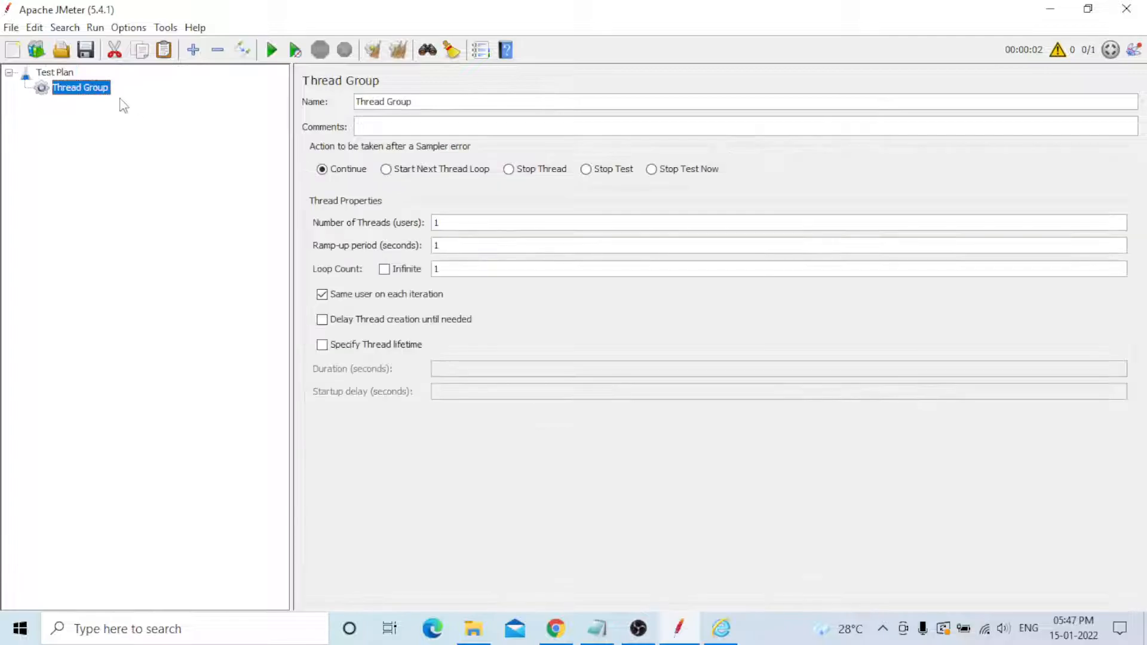
- Add a Recording Controller logic controller under the Thread Group
right_click(83, 95)
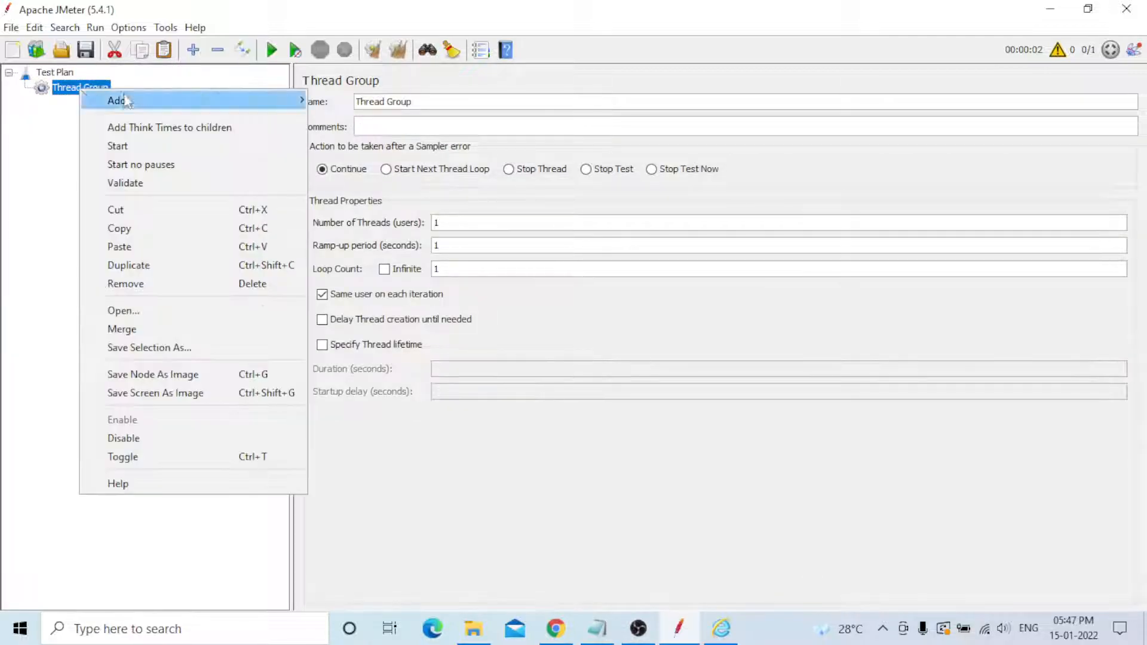
mouse_move(202, 99)
mouse_move(354, 104)
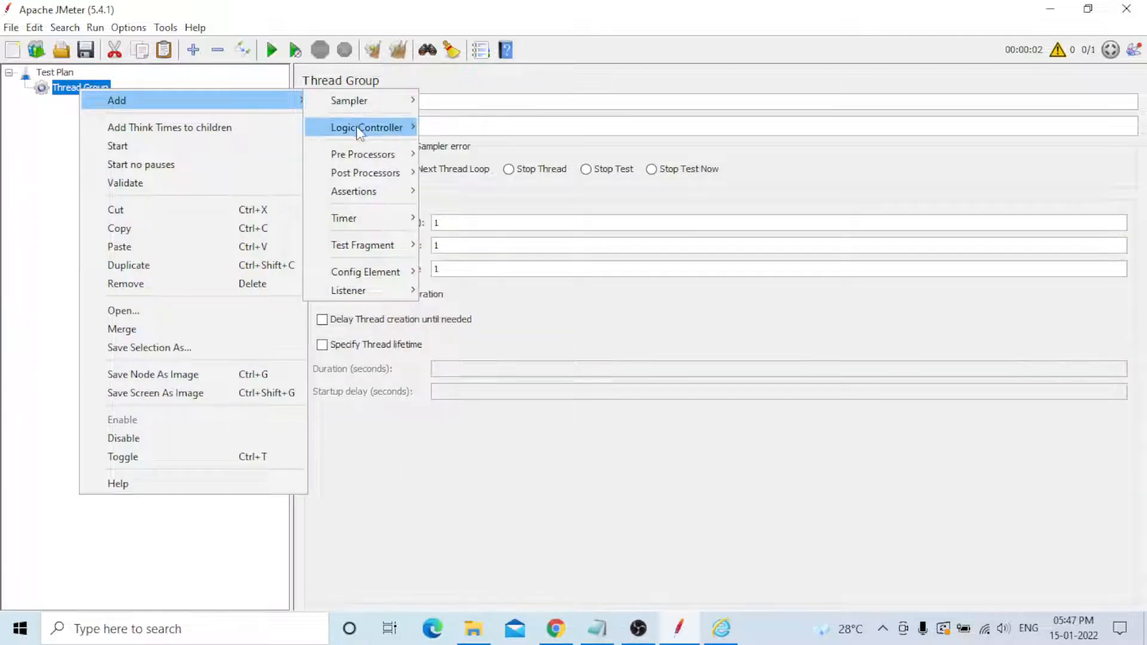
mouse_move(358, 127)
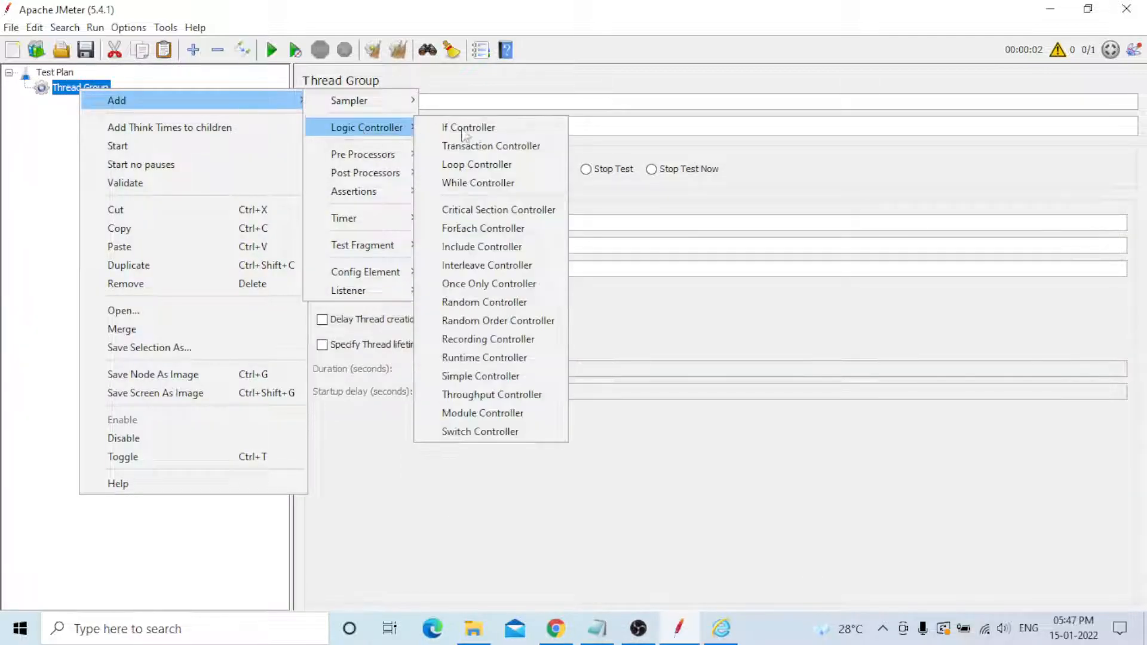
left_click(474, 341)
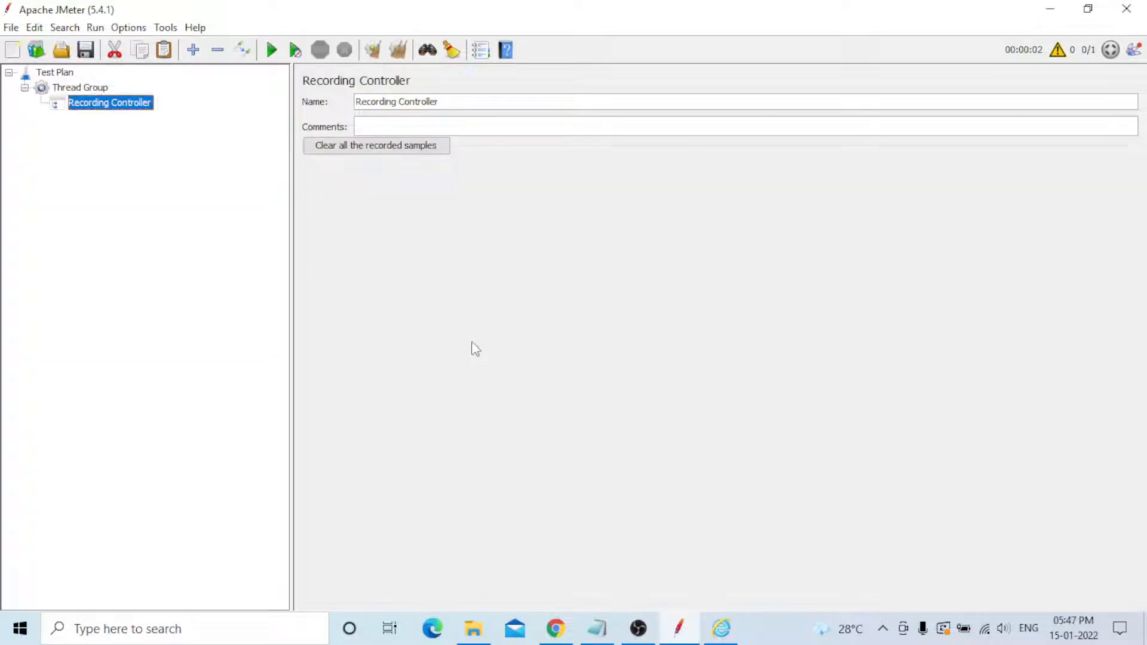
- Add a View Results Tree listener to the Thread Group
left_click(78, 87)
right_click(79, 87)
mouse_move(118, 95)
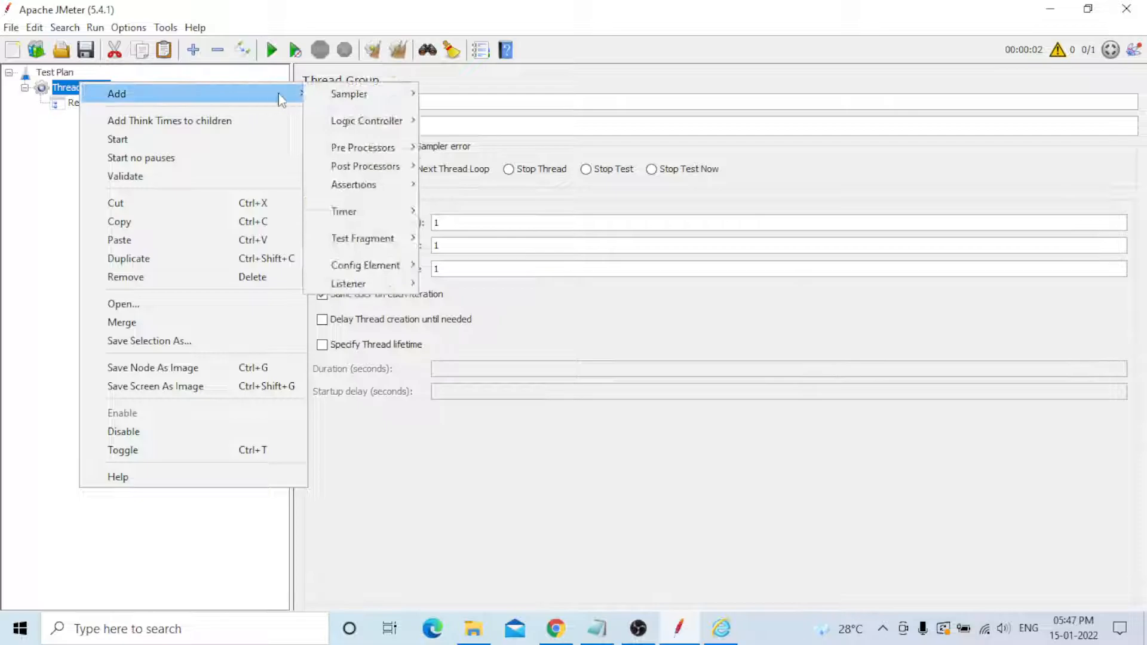
mouse_move(344, 281)
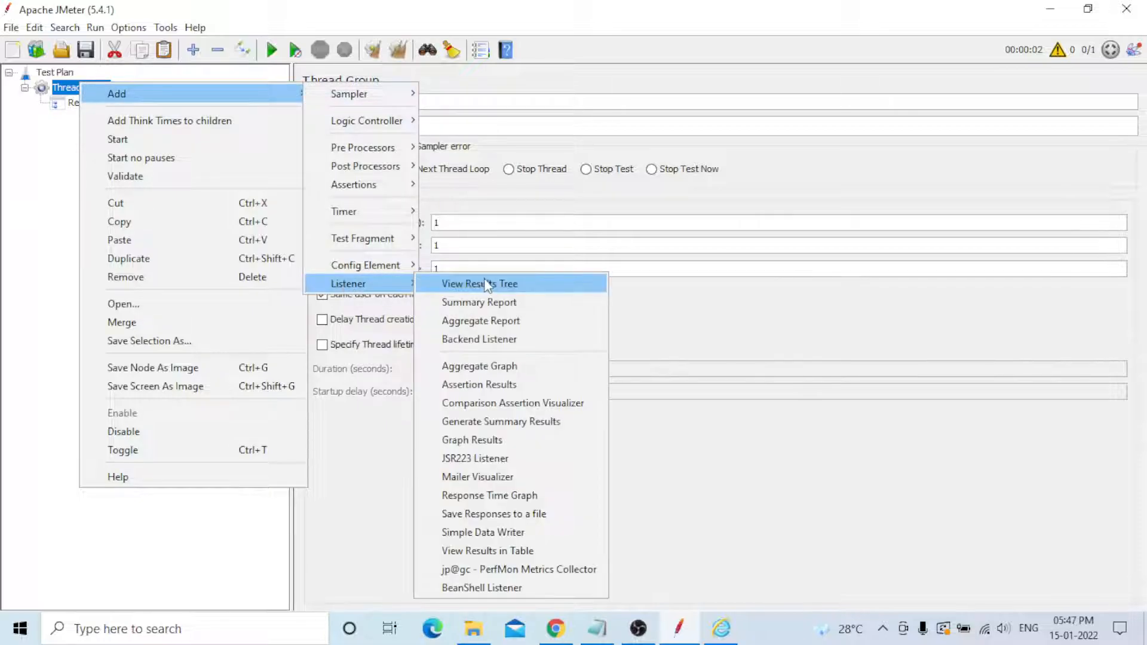
left_click(485, 280)
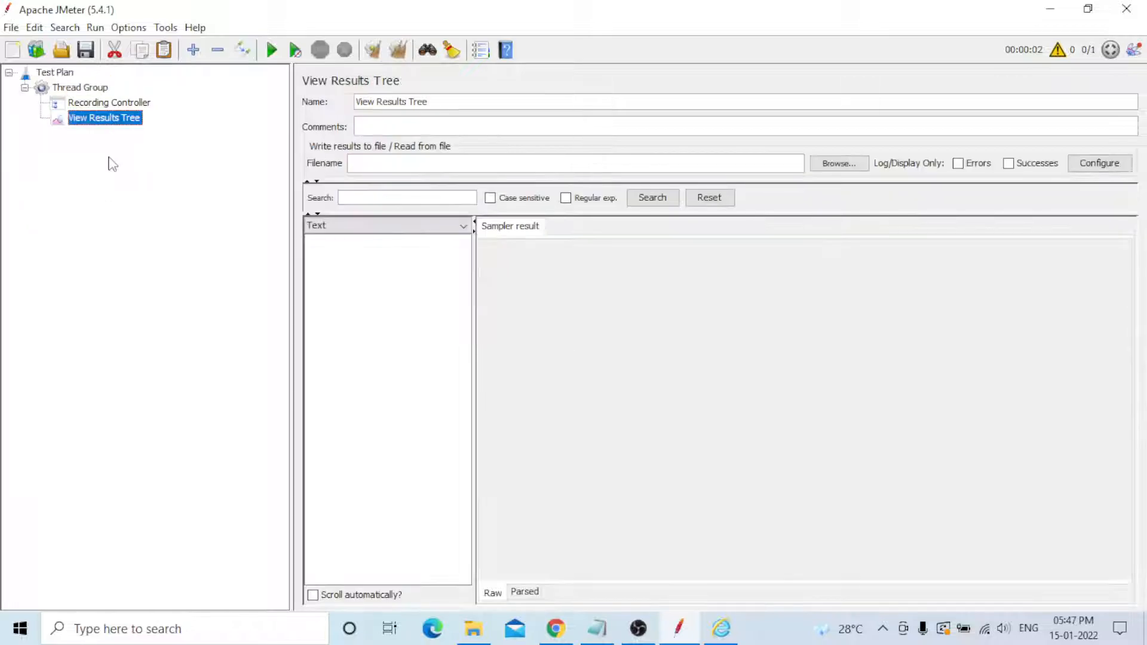
- Add an HTTP(S) Test Script Recorder non-test element to the Test Plan
left_click(60, 74)
right_click(61, 75)
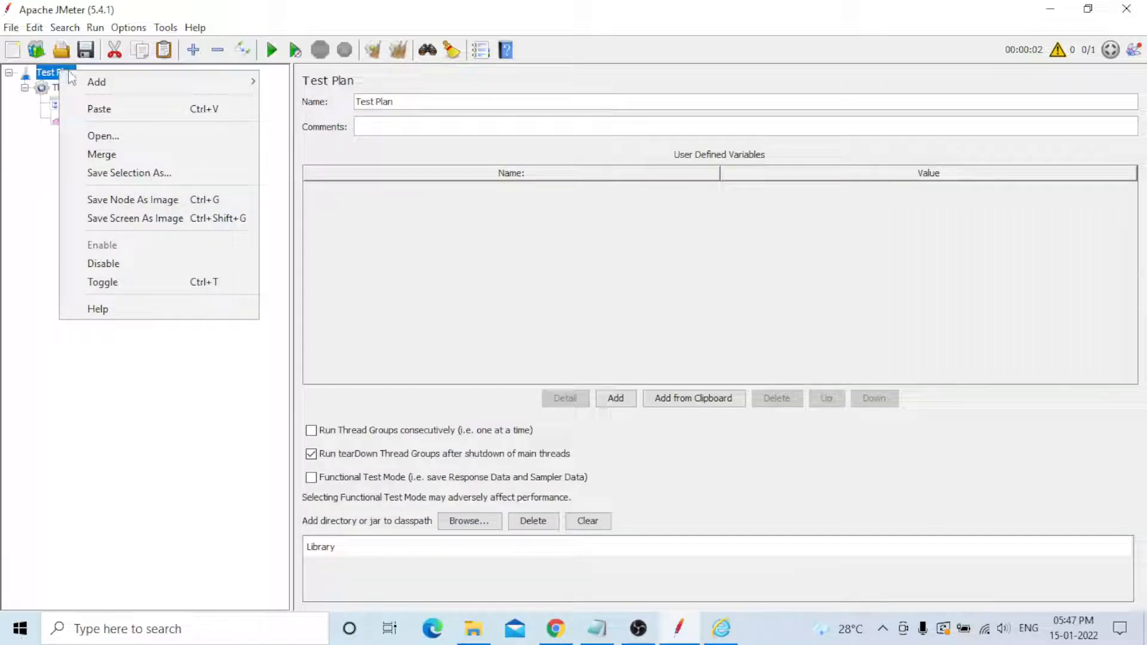
mouse_move(96, 81)
mouse_move(303, 263)
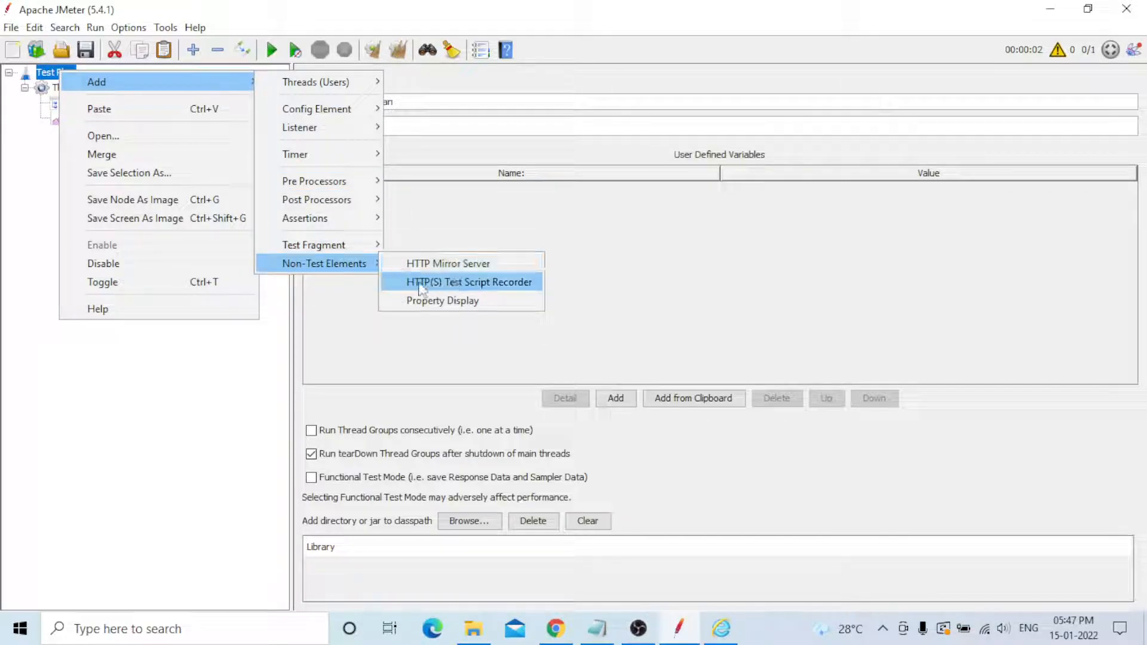
left_click(502, 283)
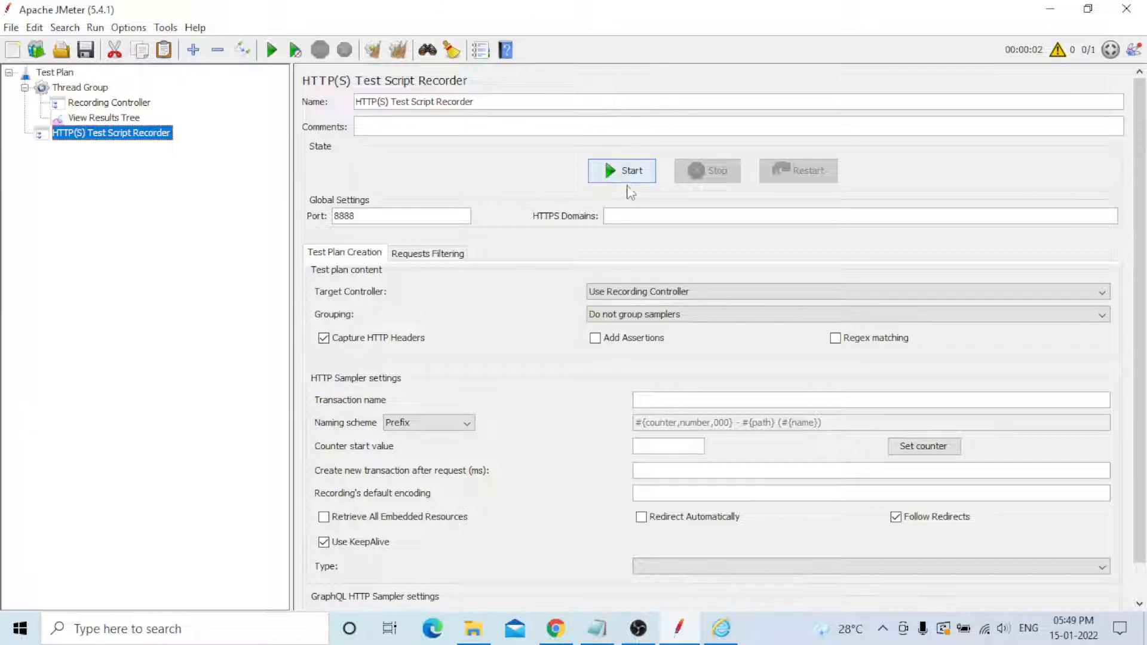
- Scroll through the recorder settings and try to start the HTTP(S) Test Script Recorder
scroll(709, 212, "down", 1)
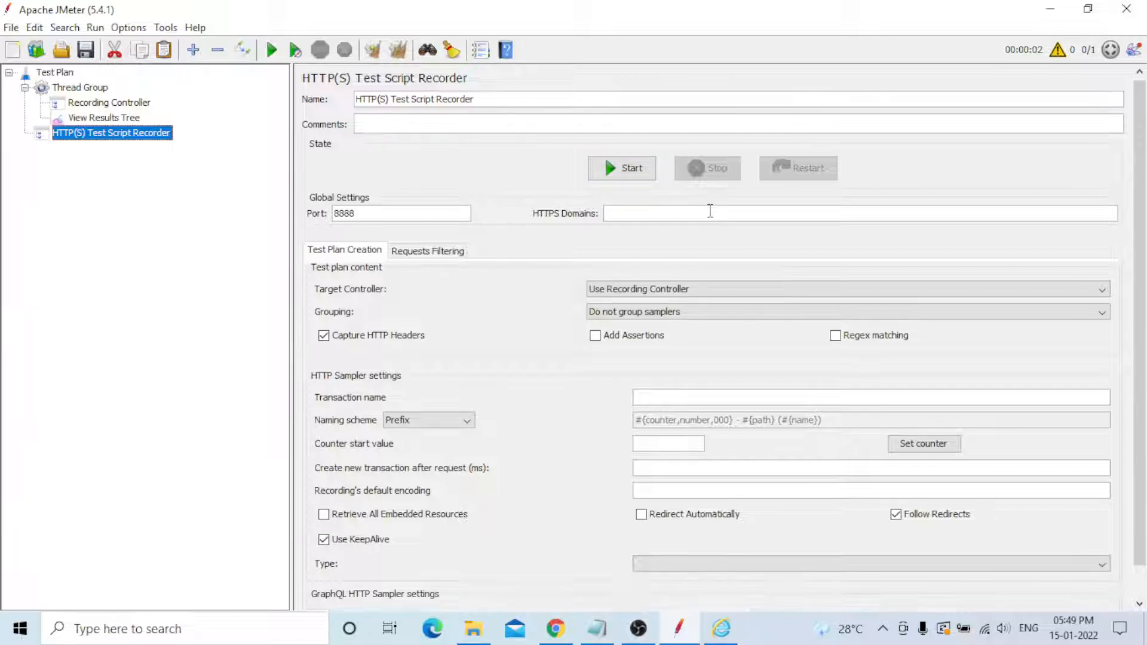
scroll(1135, 239, "down", 3)
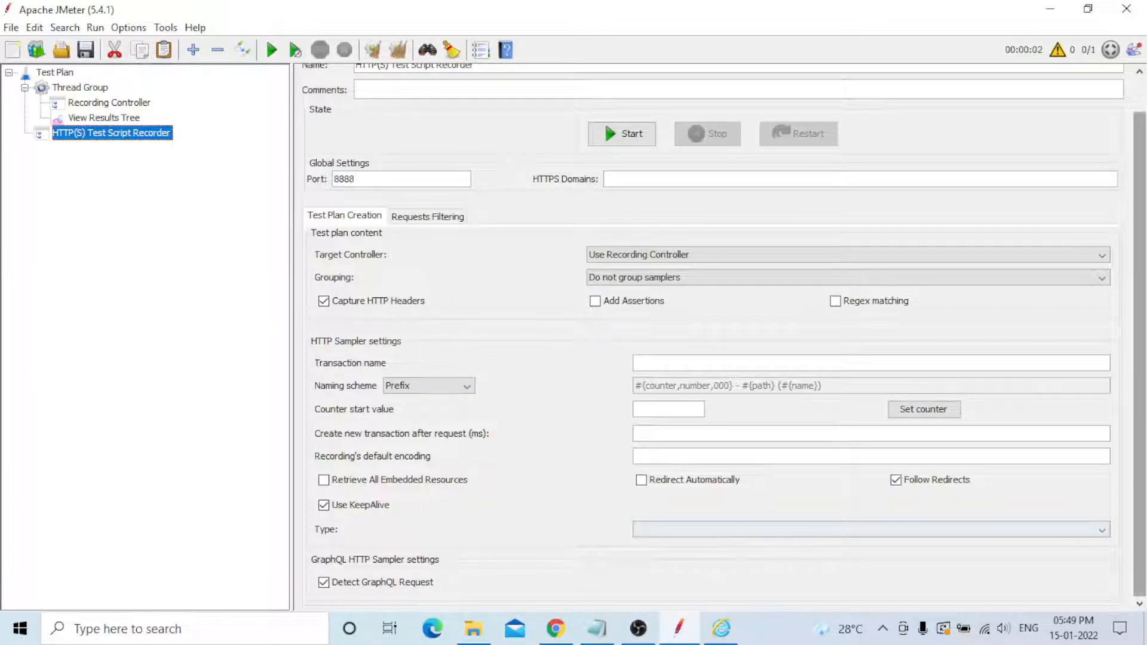
scroll(1141, 423, "up", 2)
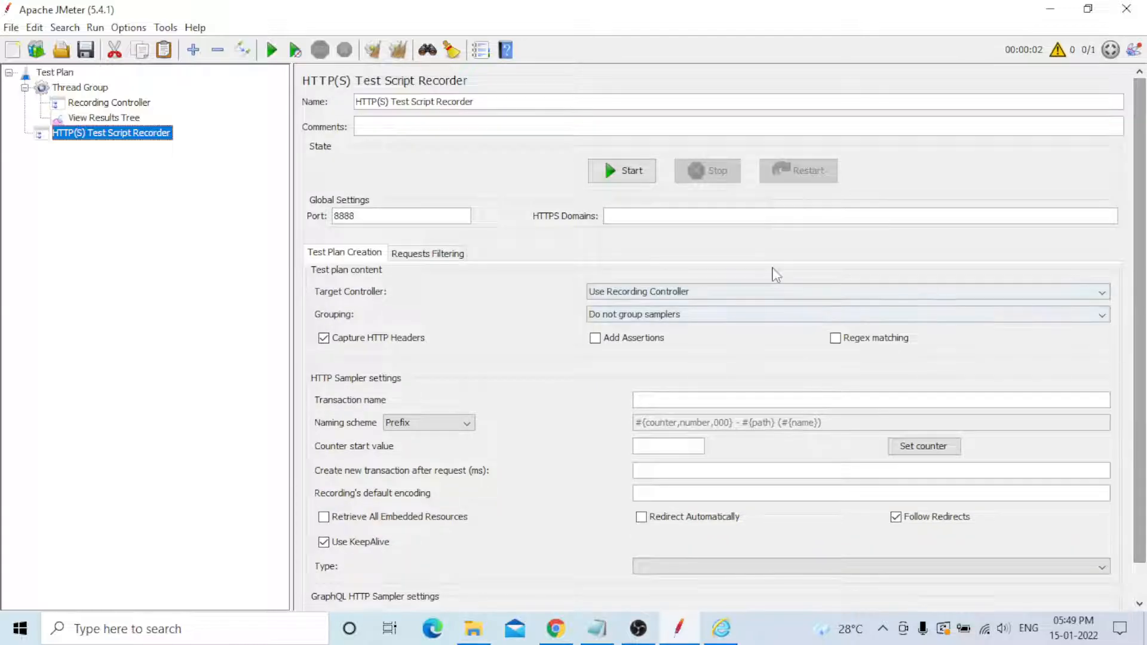
left_click(629, 173)
left_click(627, 173)
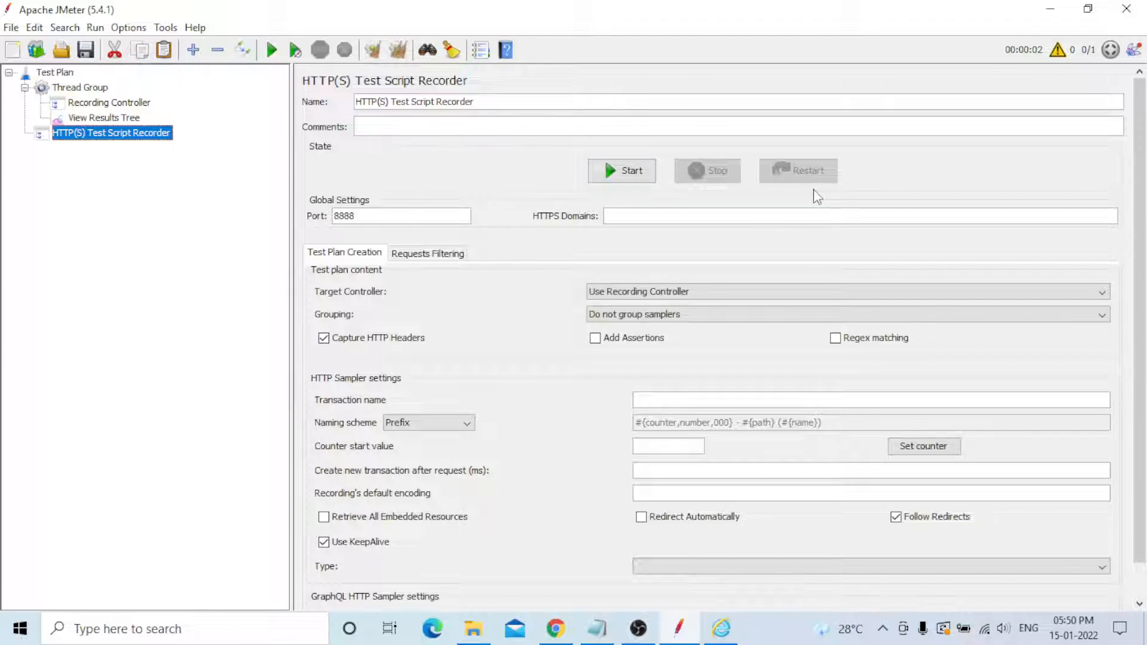
- Set the recorder's port to 8080
left_click(383, 209)
key("BackSpace")
key("BackSpace")
key("BackSpace")
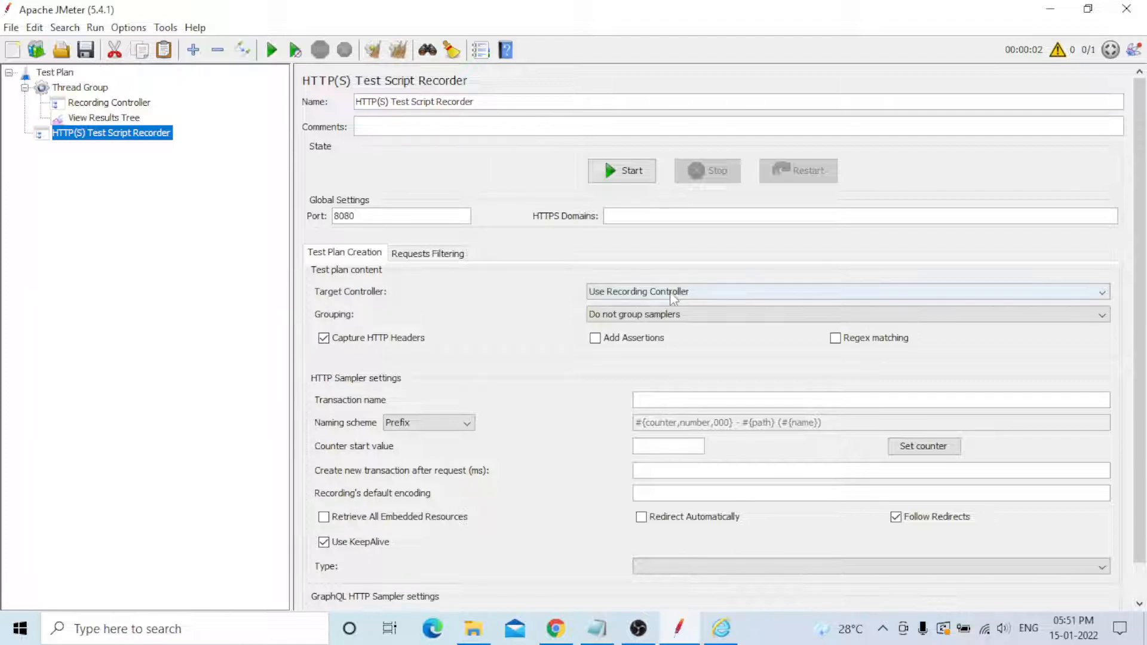
- Set the target controller to Test Plan > Thread Group > Recording Controller
left_click(709, 293)
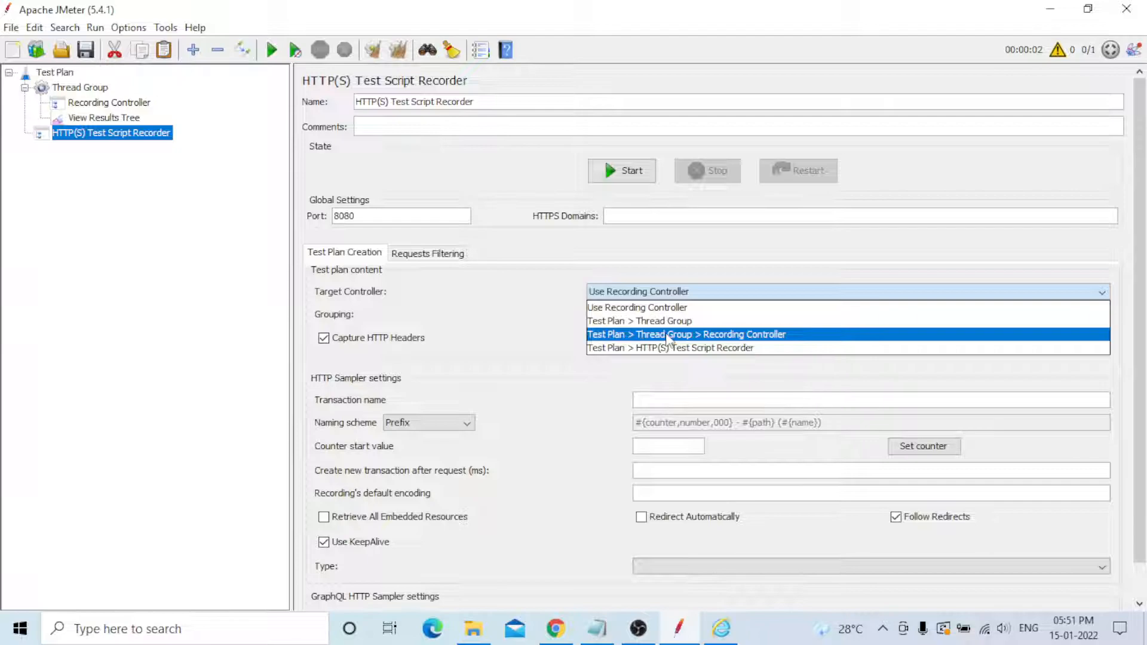
left_click(765, 335)
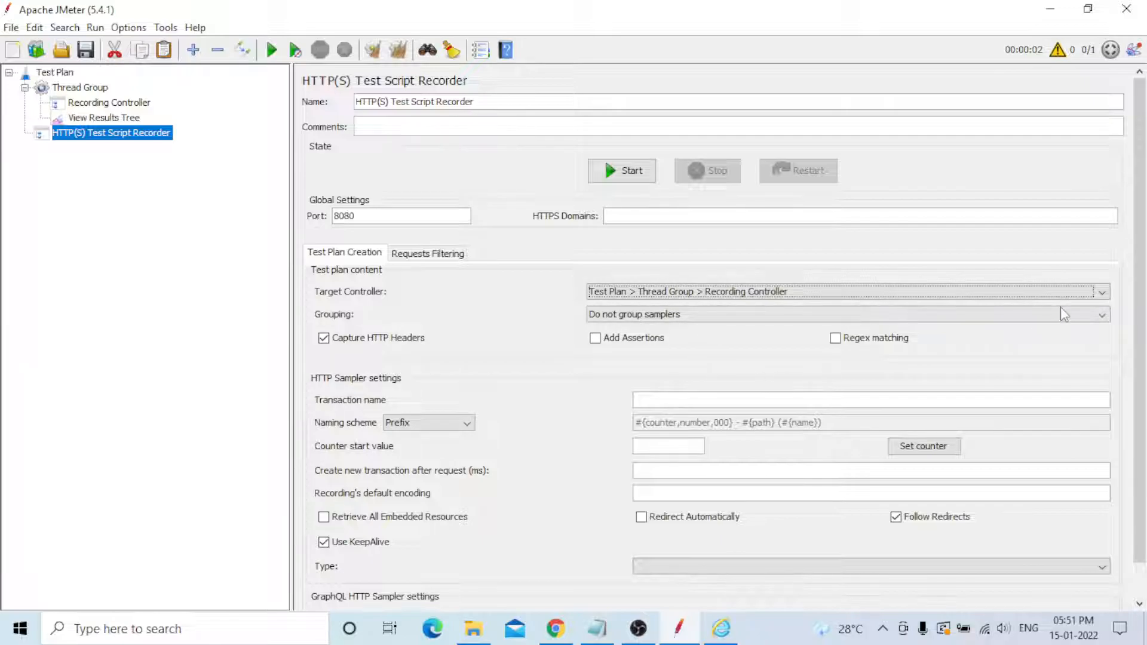
- Keep the sampler grouping option at Do not group samplers
left_click(722, 318)
left_click(722, 317)
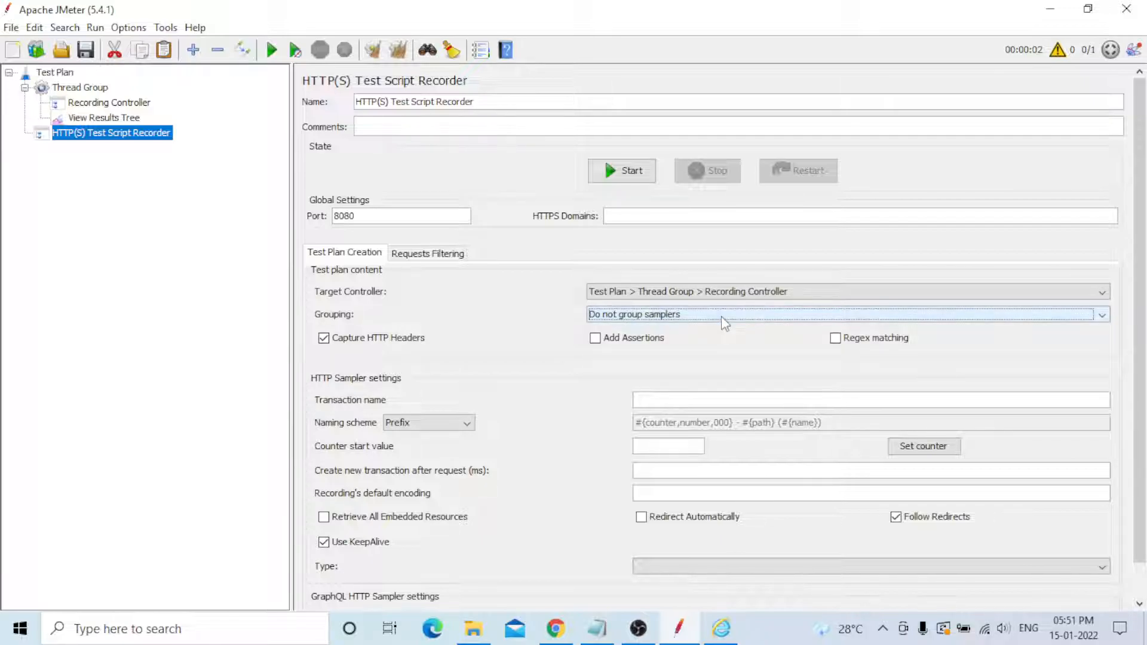
left_click(722, 321)
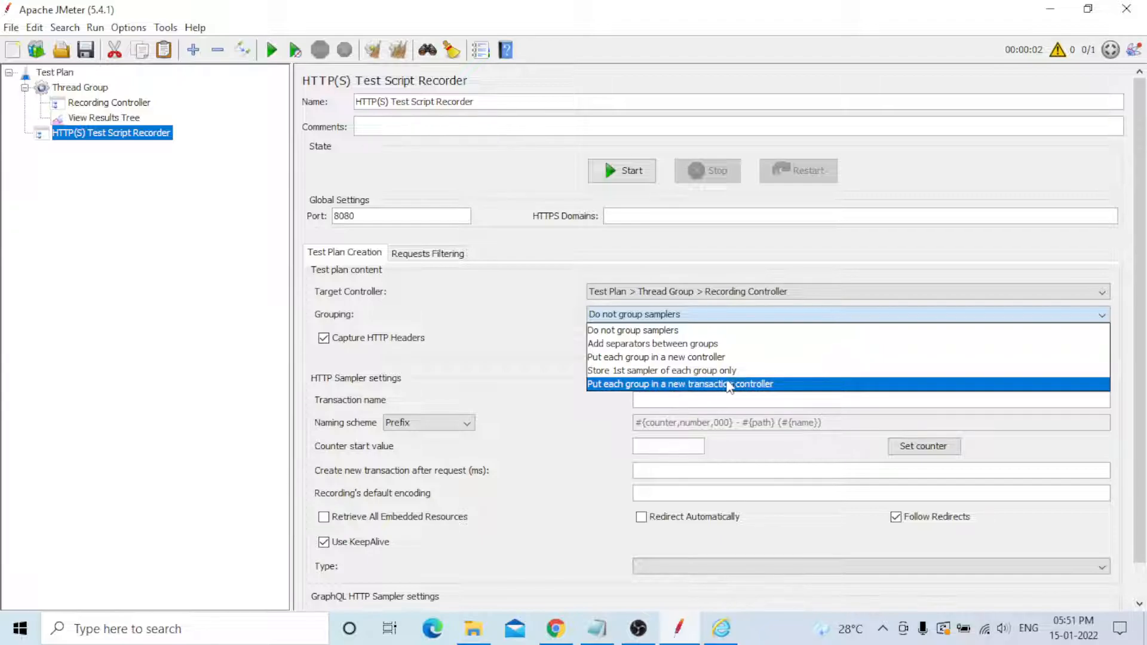
left_click(685, 332)
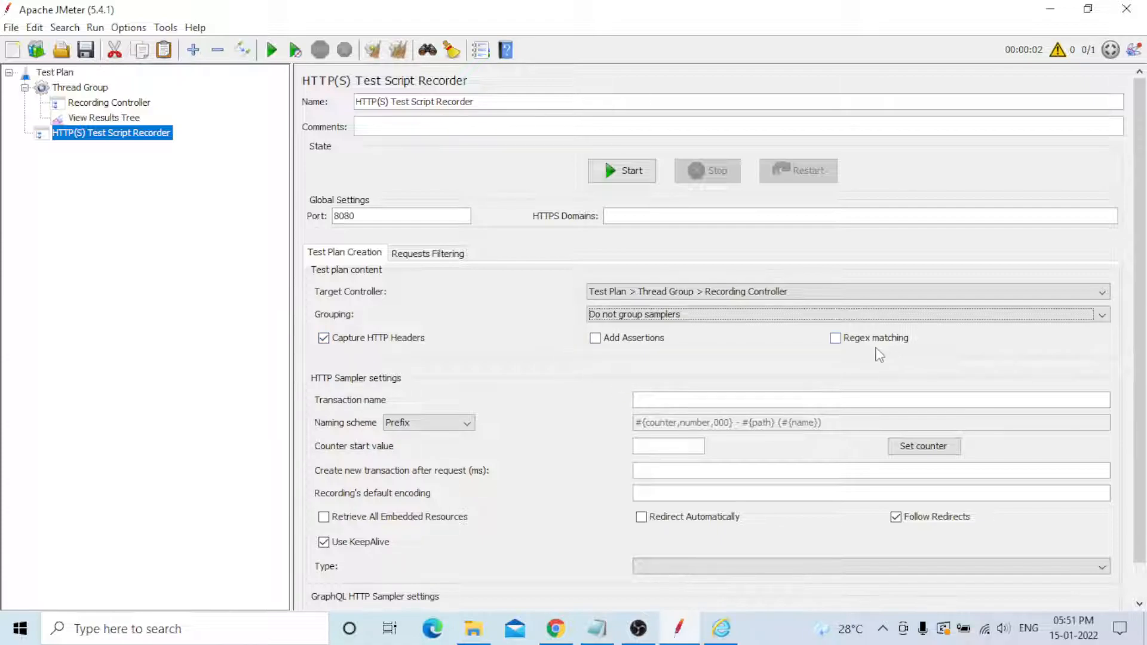
scroll(571, 418, "down", 2)
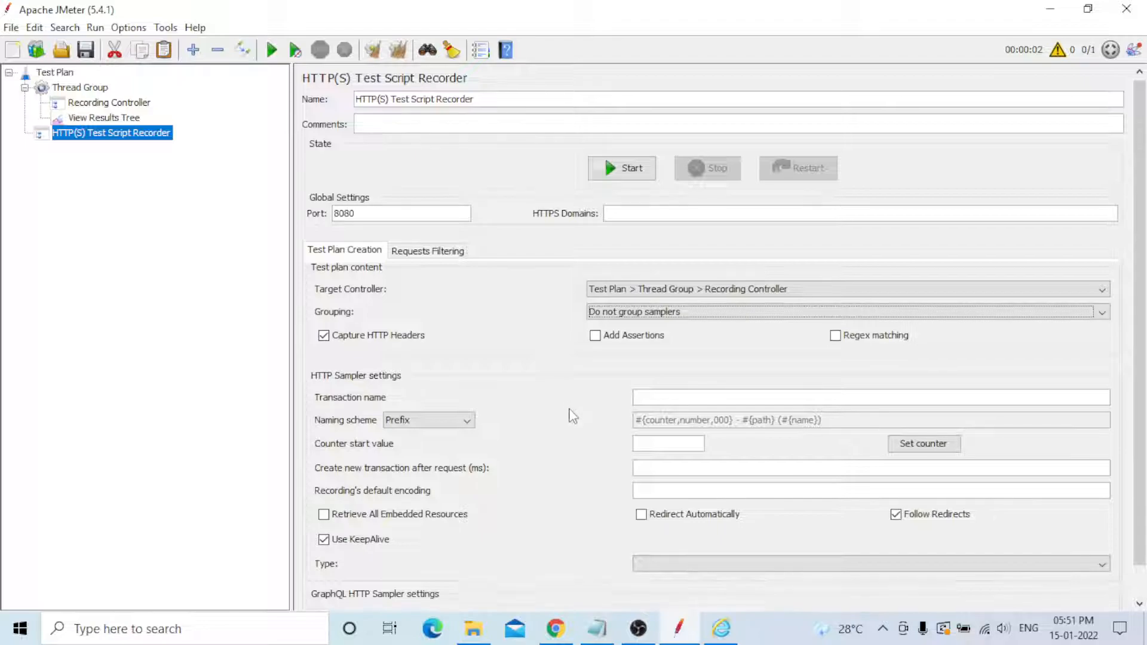
scroll(339, 332, "down", 2)
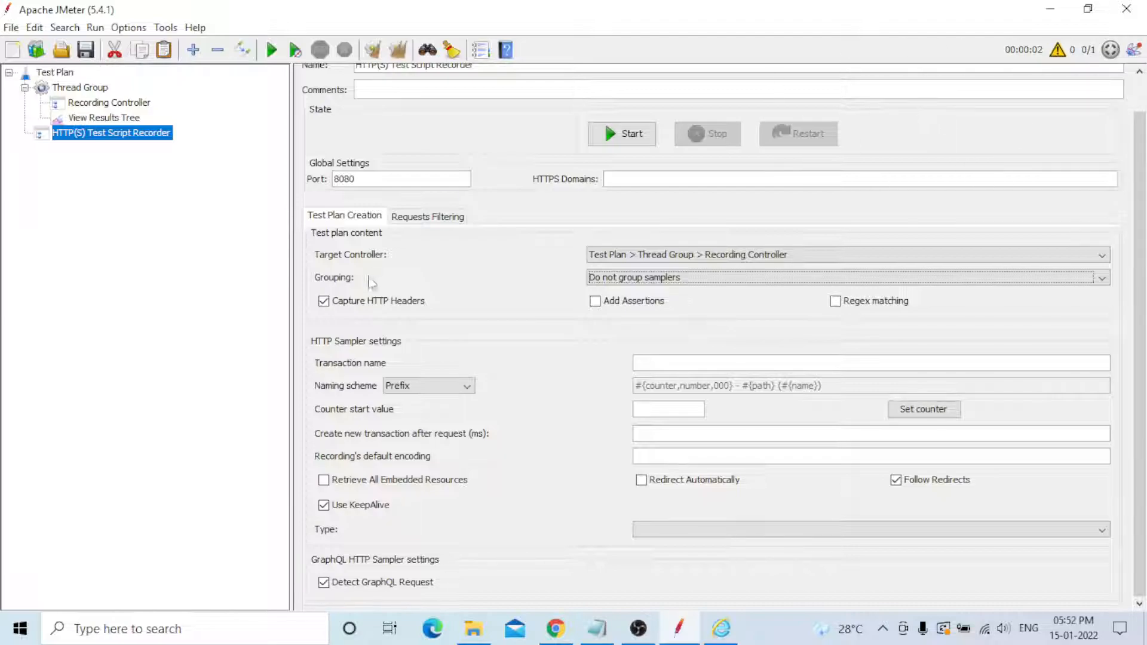
- Review the naming scheme and HTTP sampler Type options, keeping Prefix as the naming scheme
left_click(467, 387)
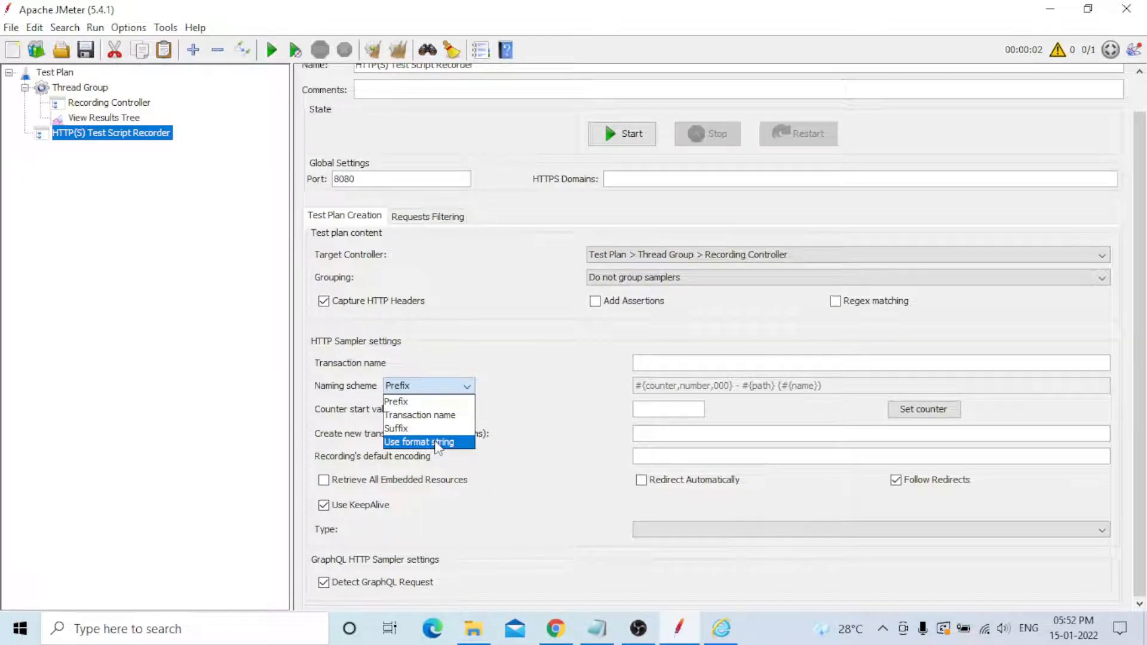
left_click(513, 405)
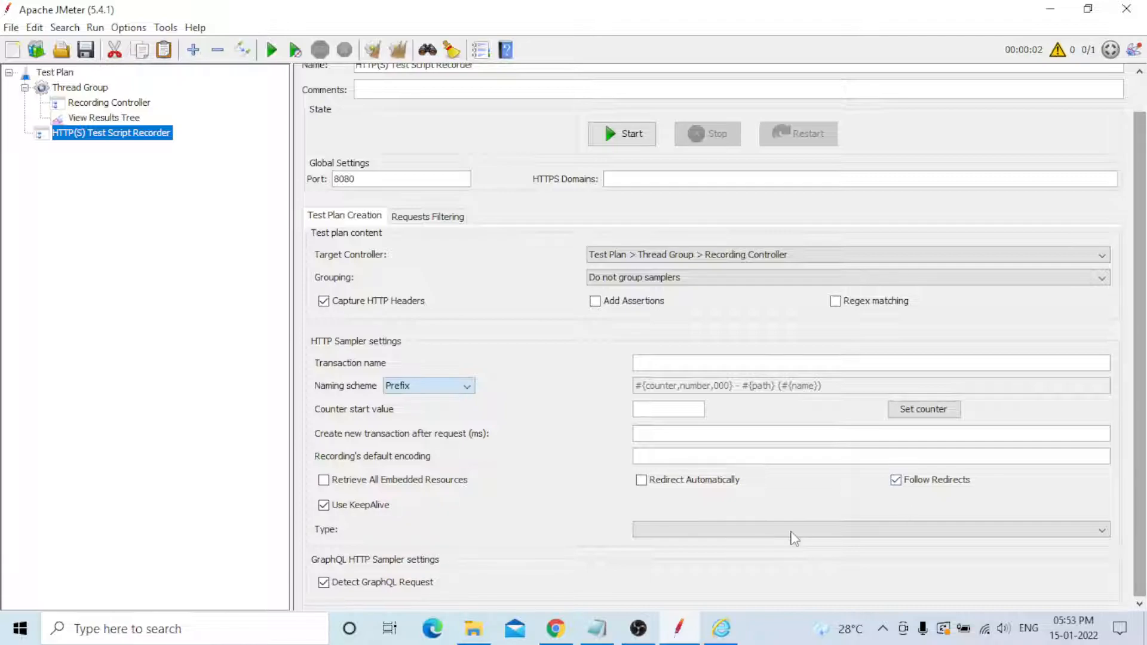
left_click(1103, 530)
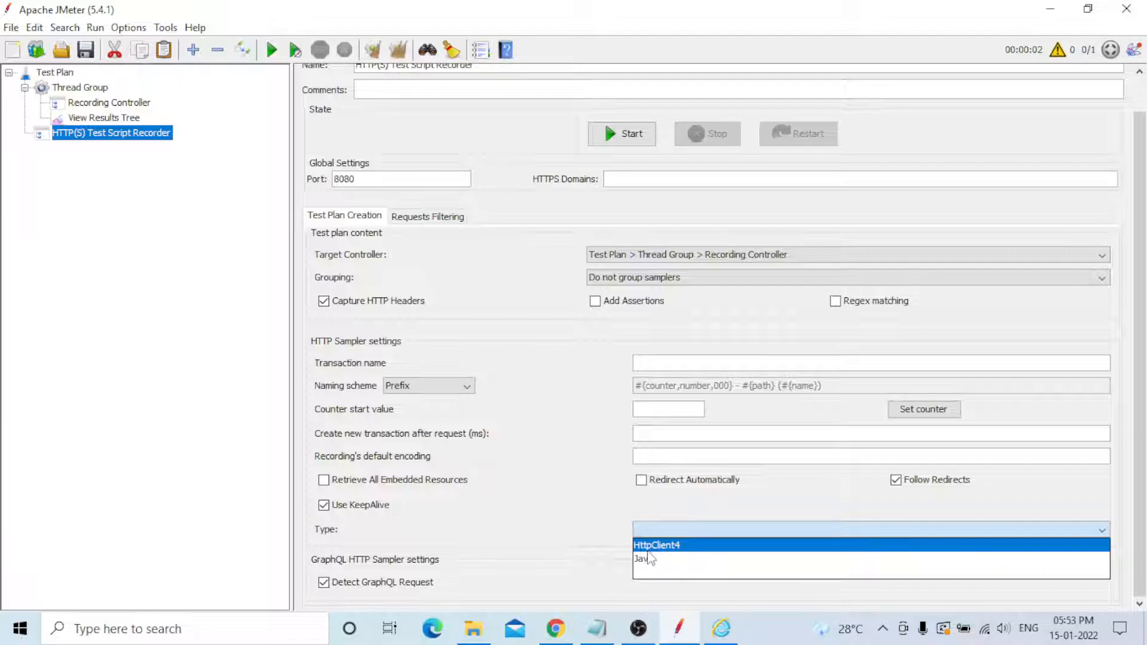
left_click(584, 505)
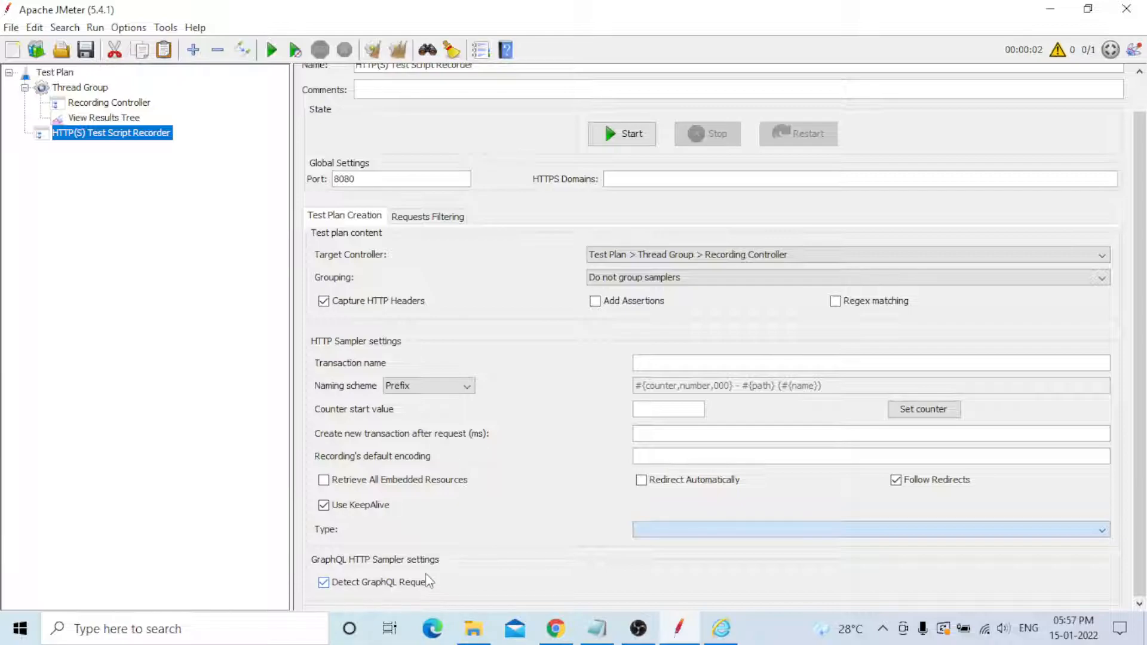
- Open the recorder's Requests Filtering settings
left_click(429, 218)
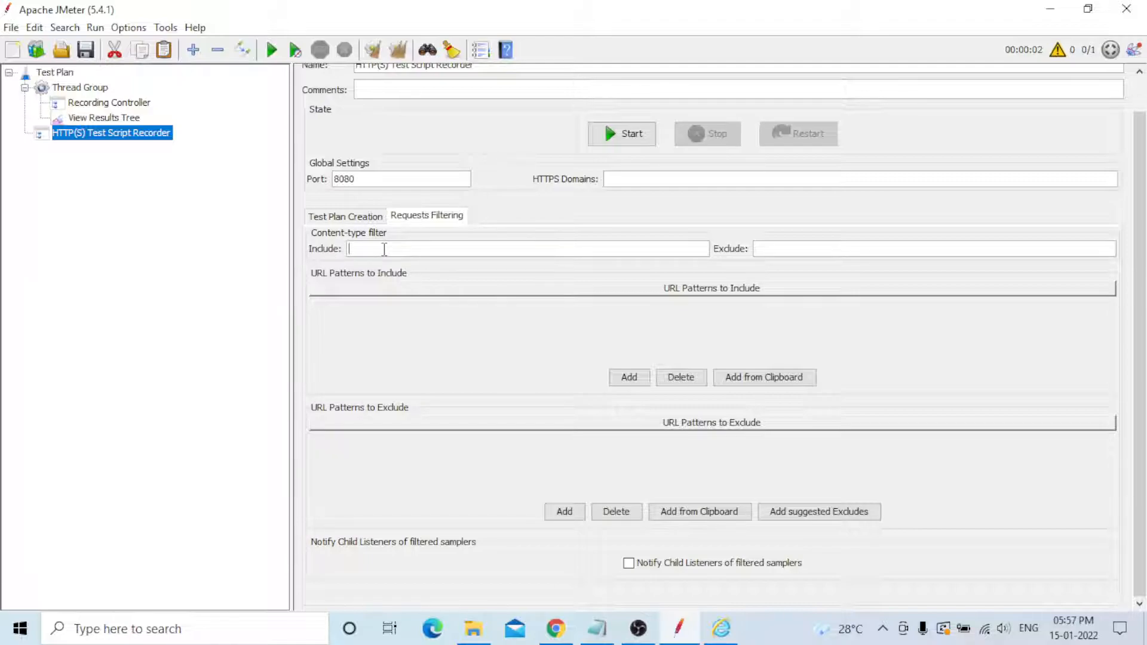
left_click(778, 250)
type(".jpj")
key("BackSpace")
type("g")
type(".doc|")
key("BackSpace")
key("BackSpace")
key("BackSpace")
key("BackSpace")
key("BackSpace")
key("BackSpace")
key("BackSpace")
key("BackSpace")
key("BackSpace")
- Add the suggested URL exclude pattern and append .* to the end of it
left_click(829, 518)
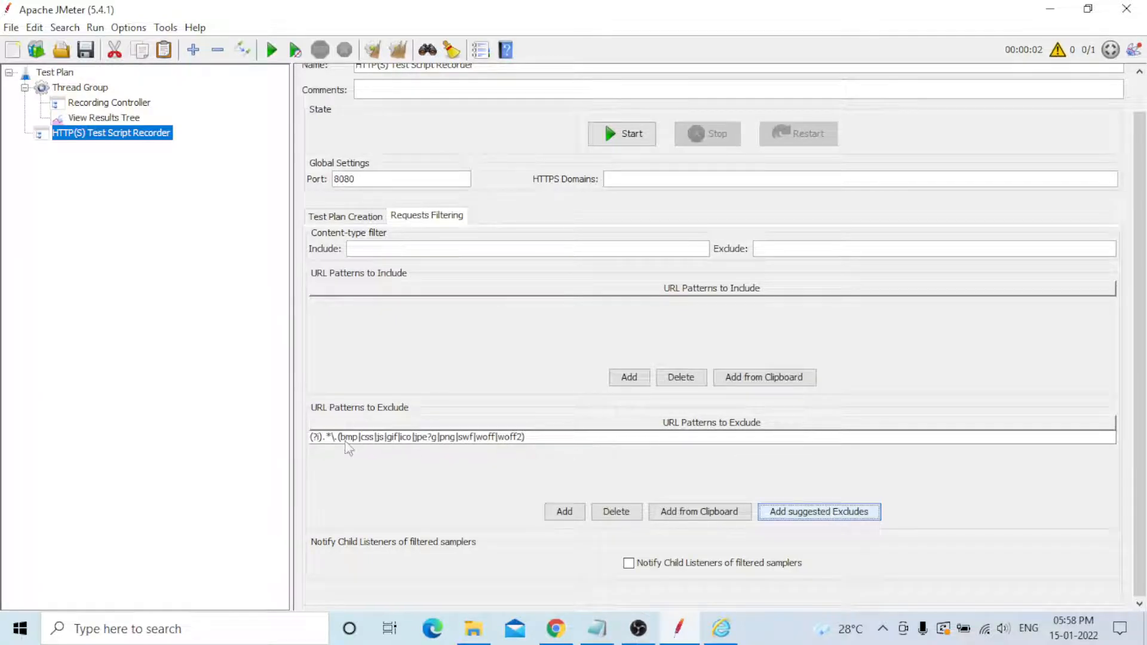
left_click(539, 442)
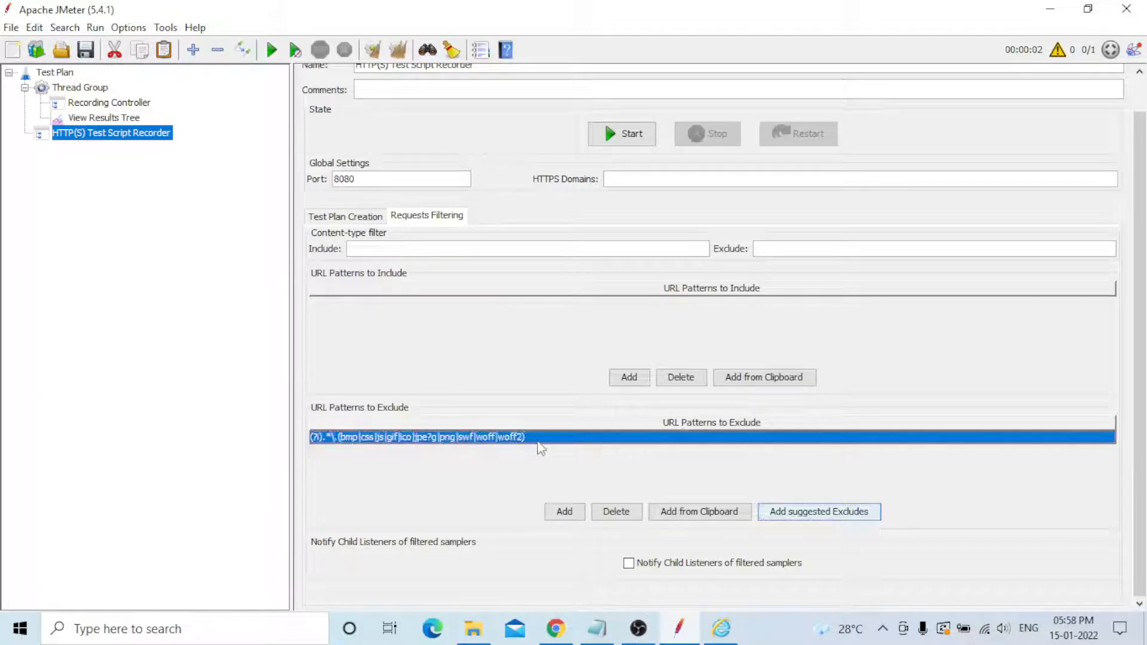
double_click(541, 439)
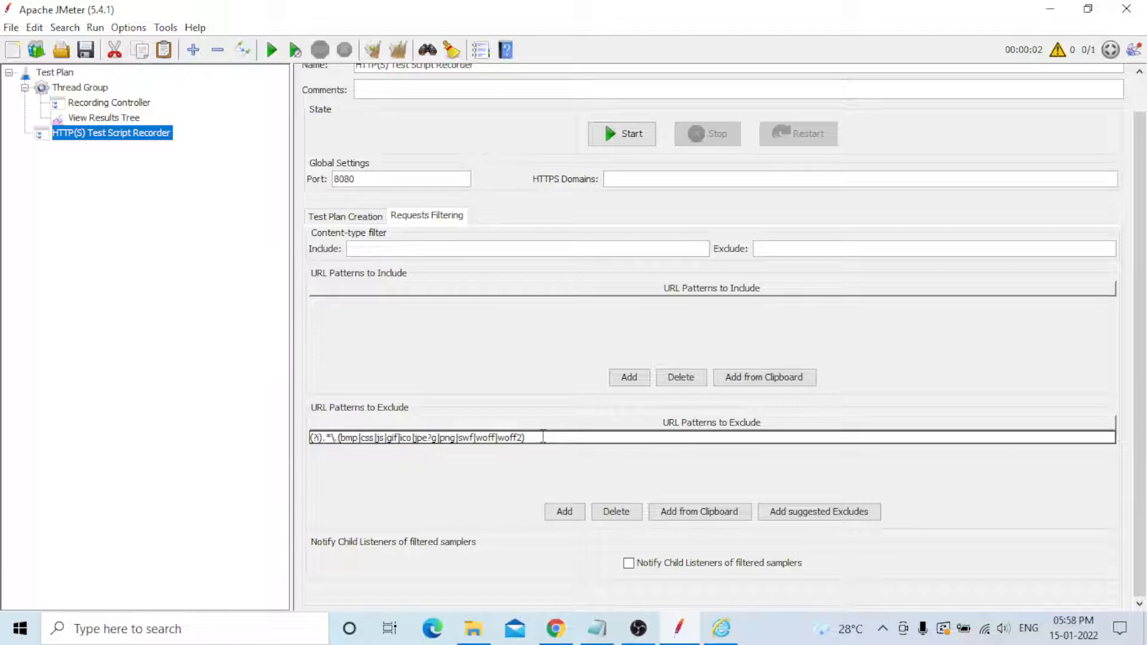
mouse_move(622, 628)
type("*")
- Save the test plan as Recorder.jmx in the JMeter bin folder
left_click(86, 50)
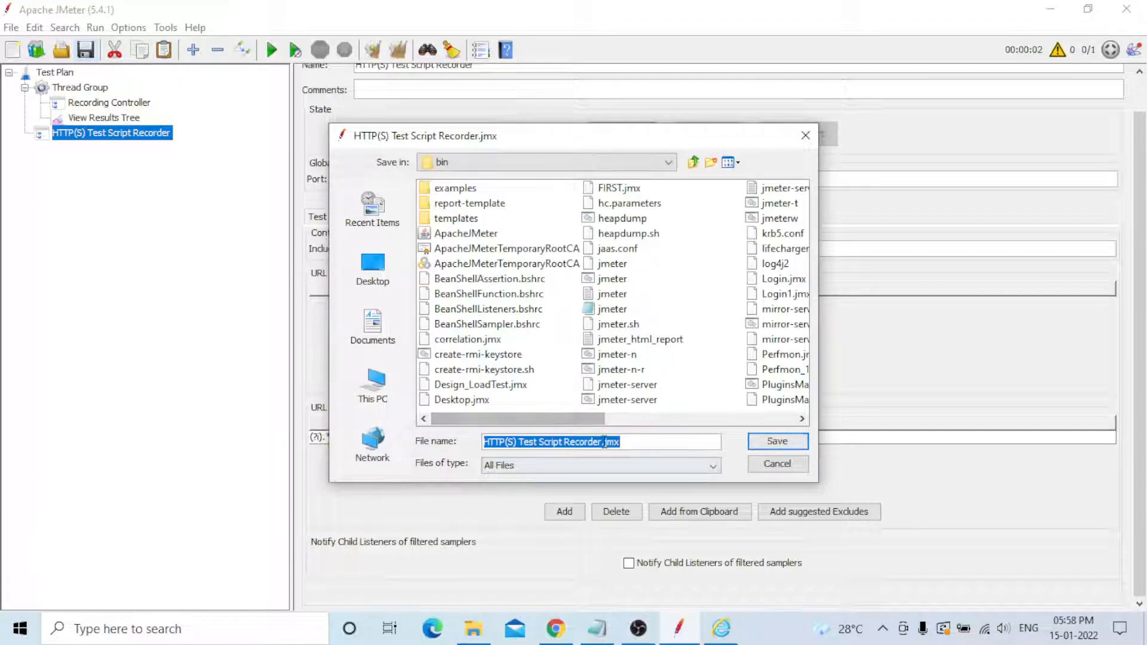
left_click(601, 442)
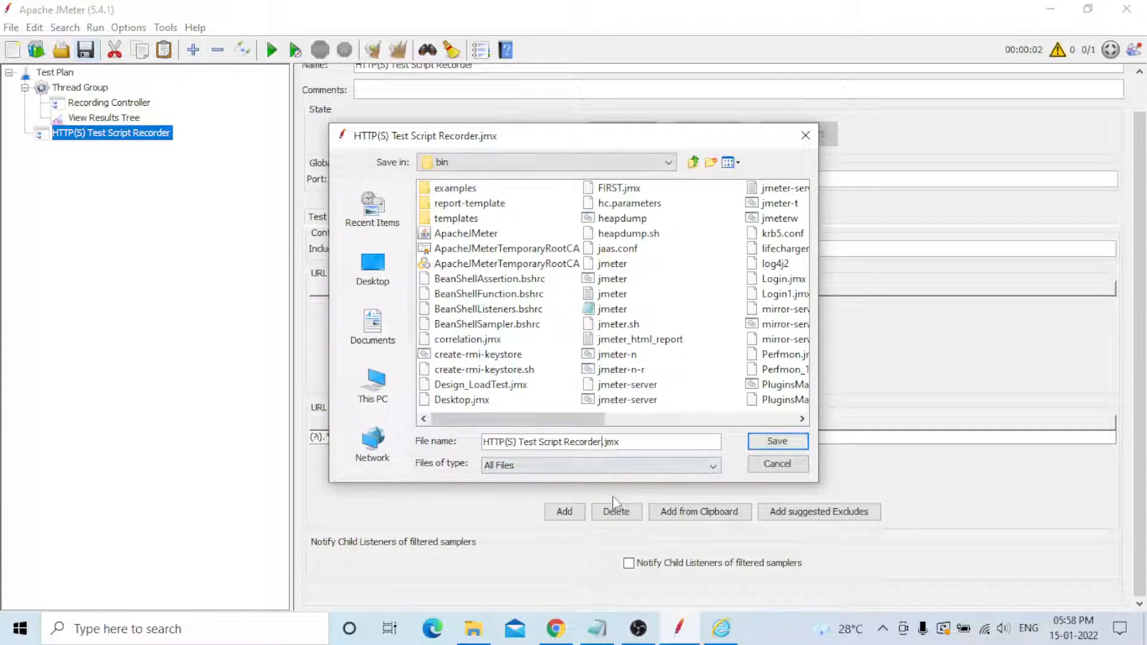
key("BackSpace")
key("BackSpace")
key("BackSpace")
key("BackSpace")
key("BackSpace")
key("BackSpace")
key("BackSpace")
key("BackSpace")
key("BackSpace")
key("BackSpace")
key("BackSpace")
key("BackSpace")
key("BackSpace")
key("BackSpace")
key("BackSpace")
key("BackSpace")
key("BackSpace")
key("BackSpace")
key("BackSpace")
key("BackSpace")
key("BackSpace")
key("BackSpace")
key("BackSpace")
key("BackSpace")
key("BackSpace")
key("BackSpace")
key("BackSpace")
key("BackSpace")
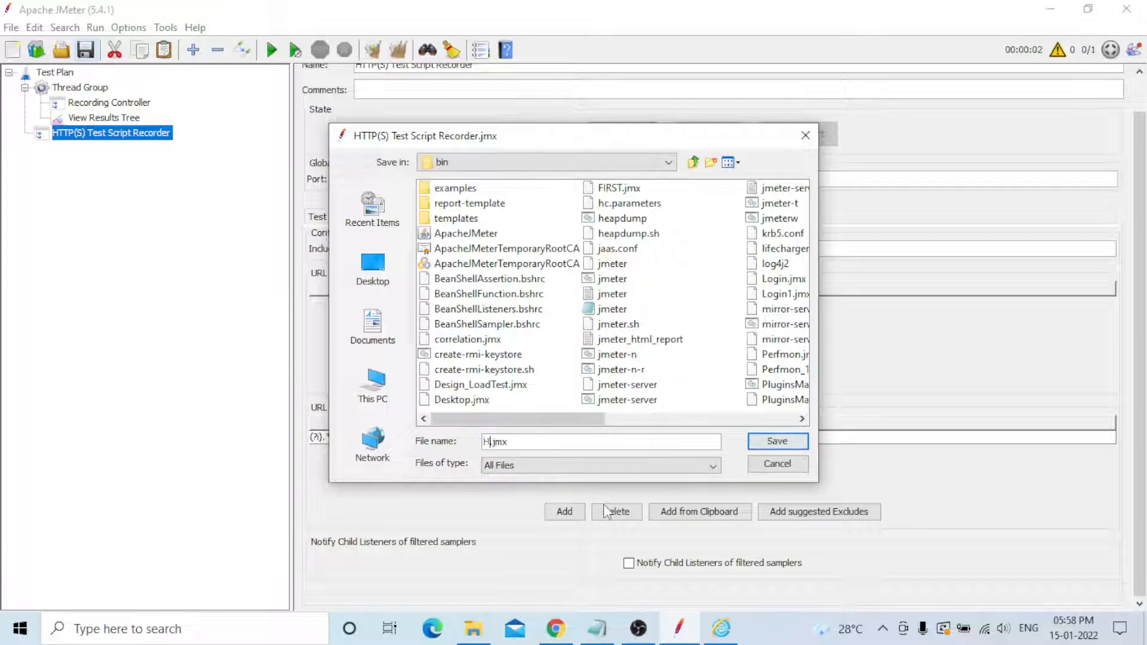
type("Recorder")
left_click(769, 445)
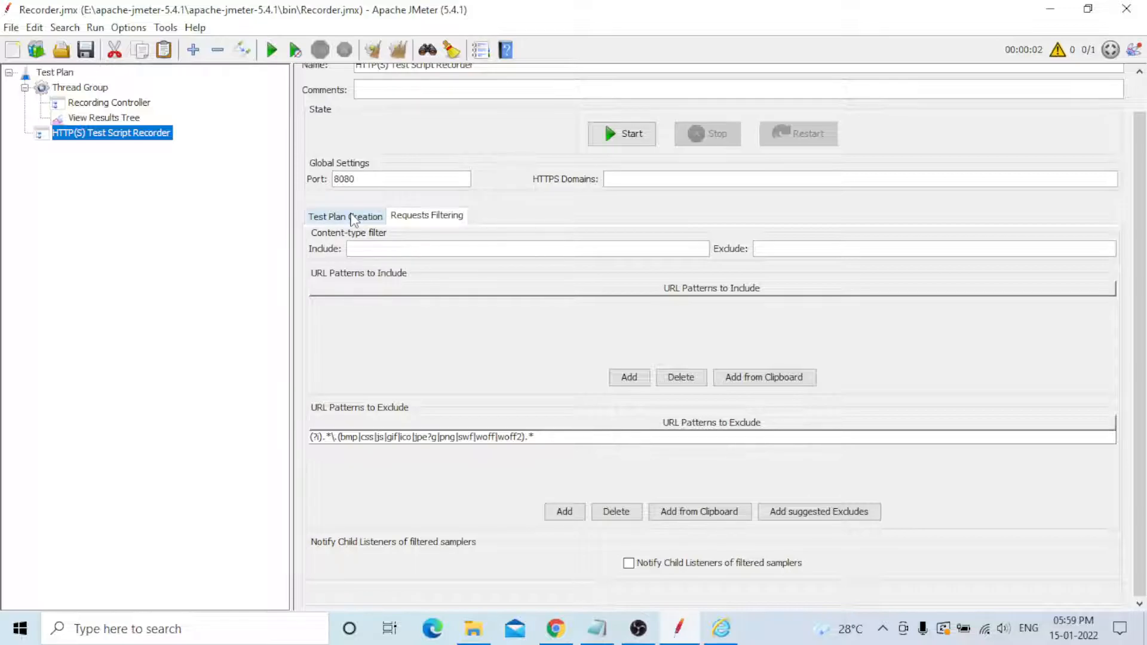
- Check the JPetStore catalog page already open in Internet Explorer
left_click(353, 218)
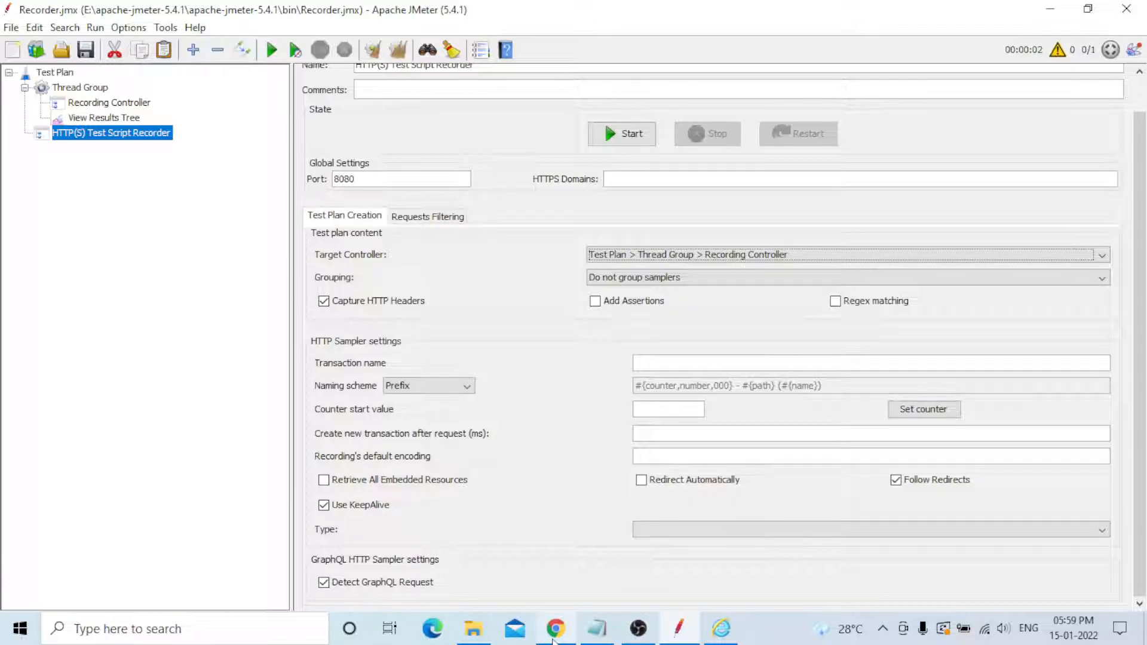
left_click(555, 628)
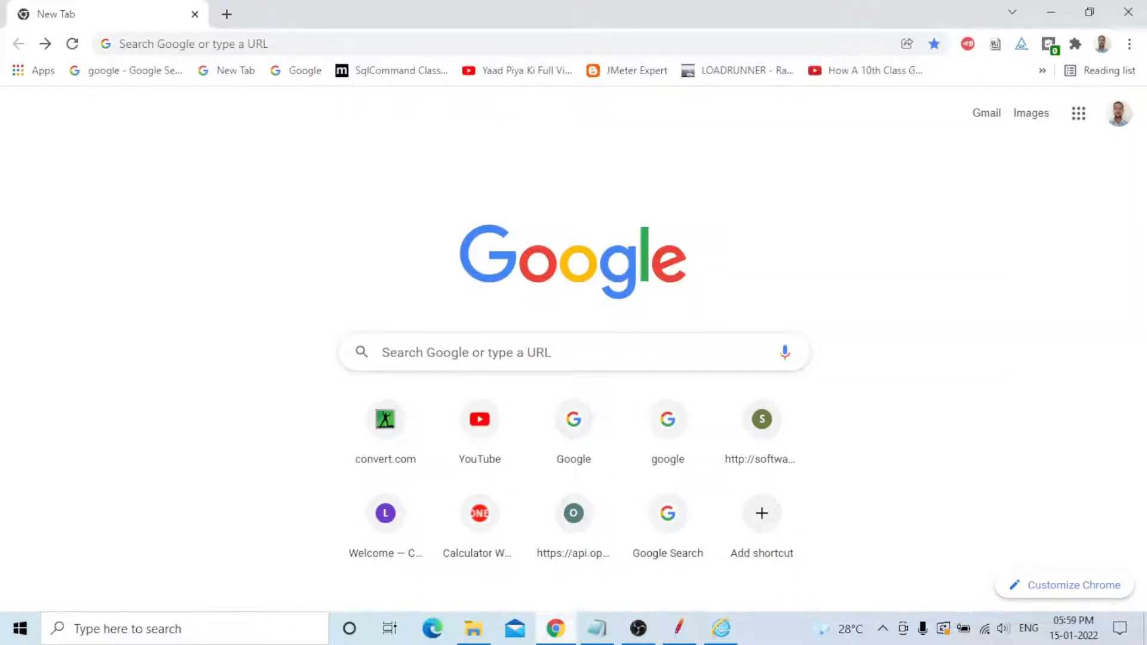
left_click(724, 632)
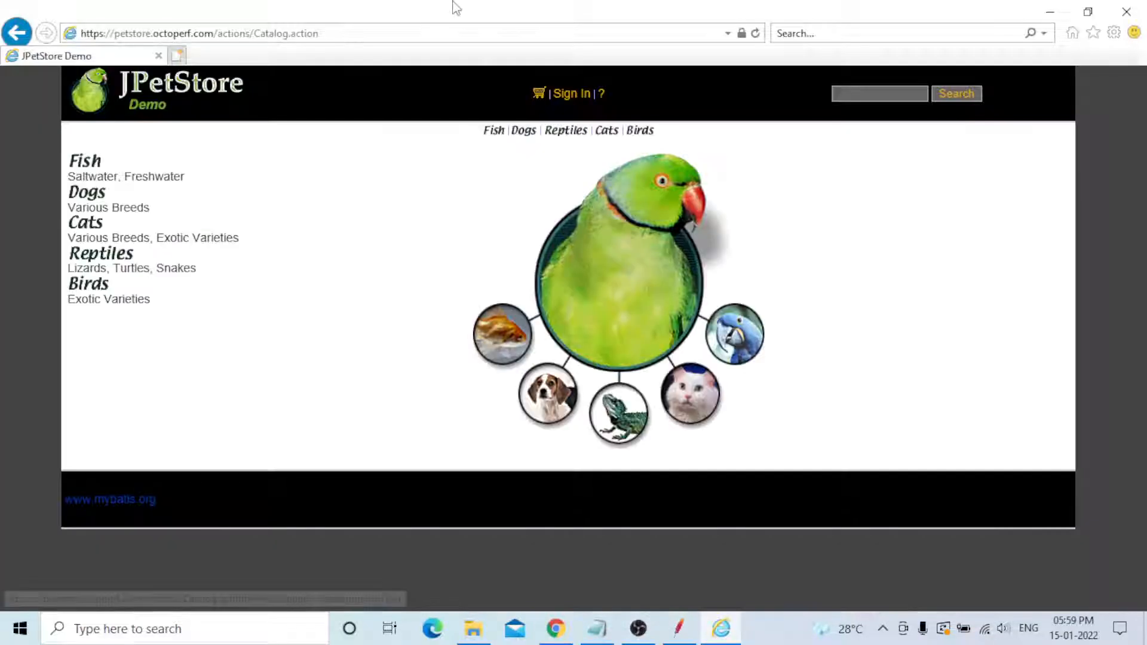
left_click(337, 34)
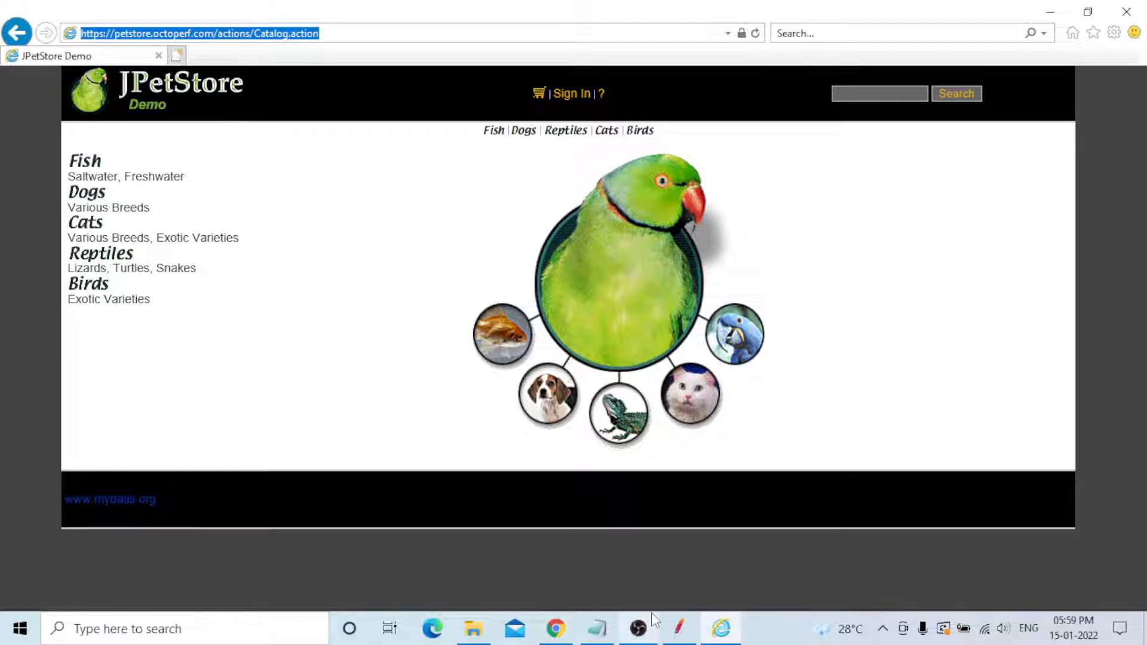
- Open the JPetStore demo in Chrome from a Google search for jpetstore and enter the store
left_click(556, 629)
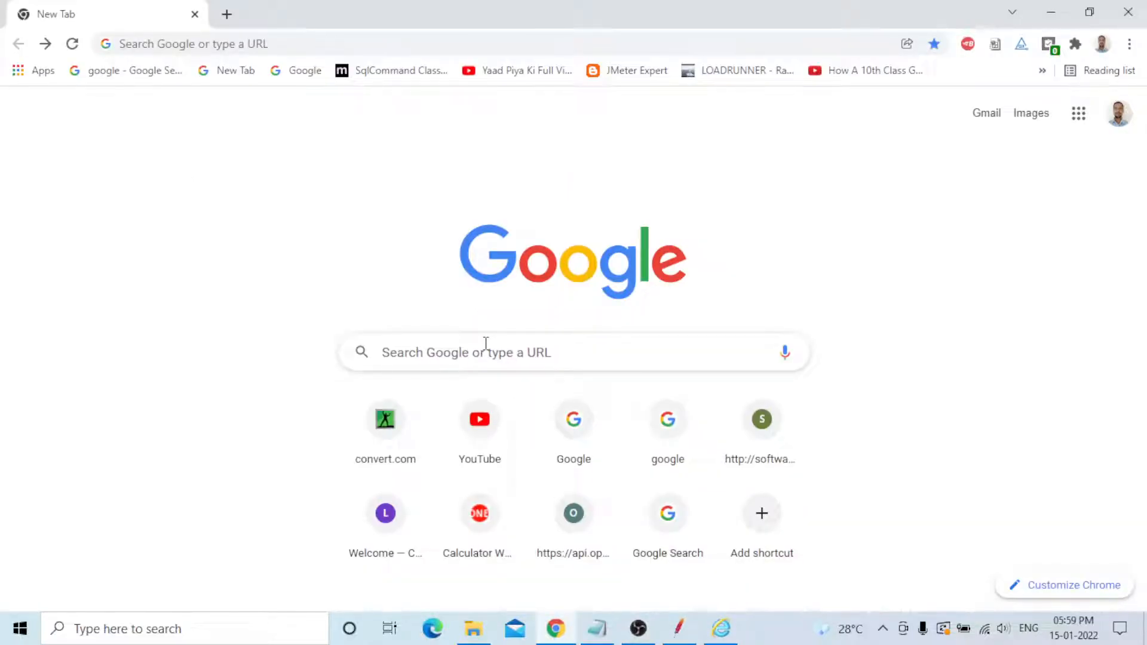
left_click(486, 345)
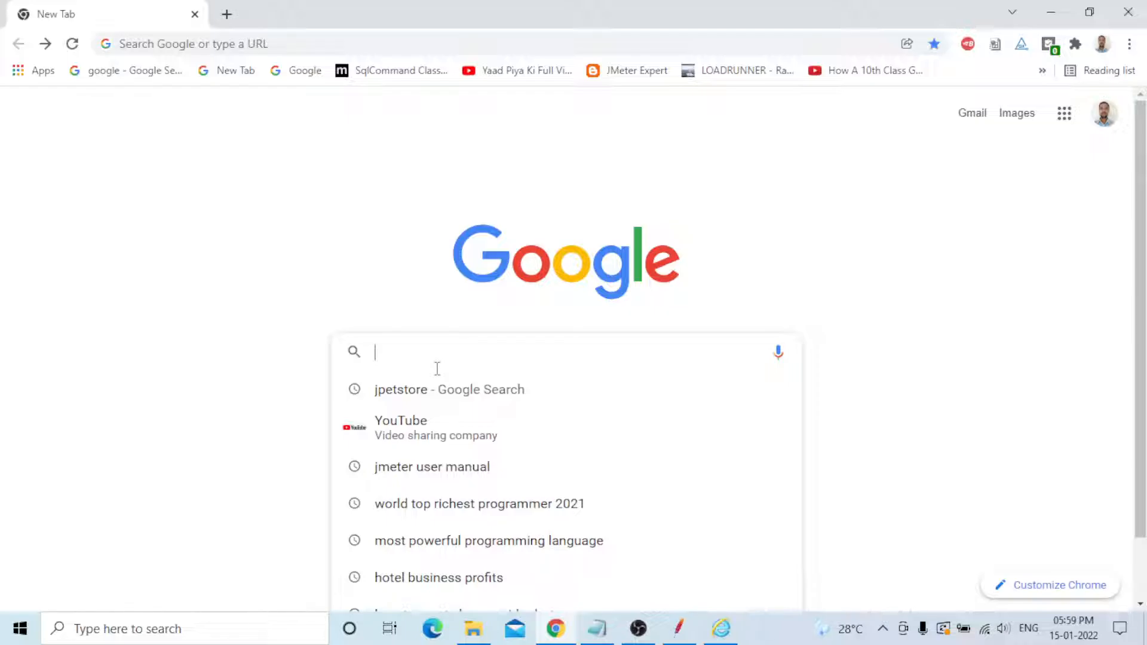
left_click(421, 389)
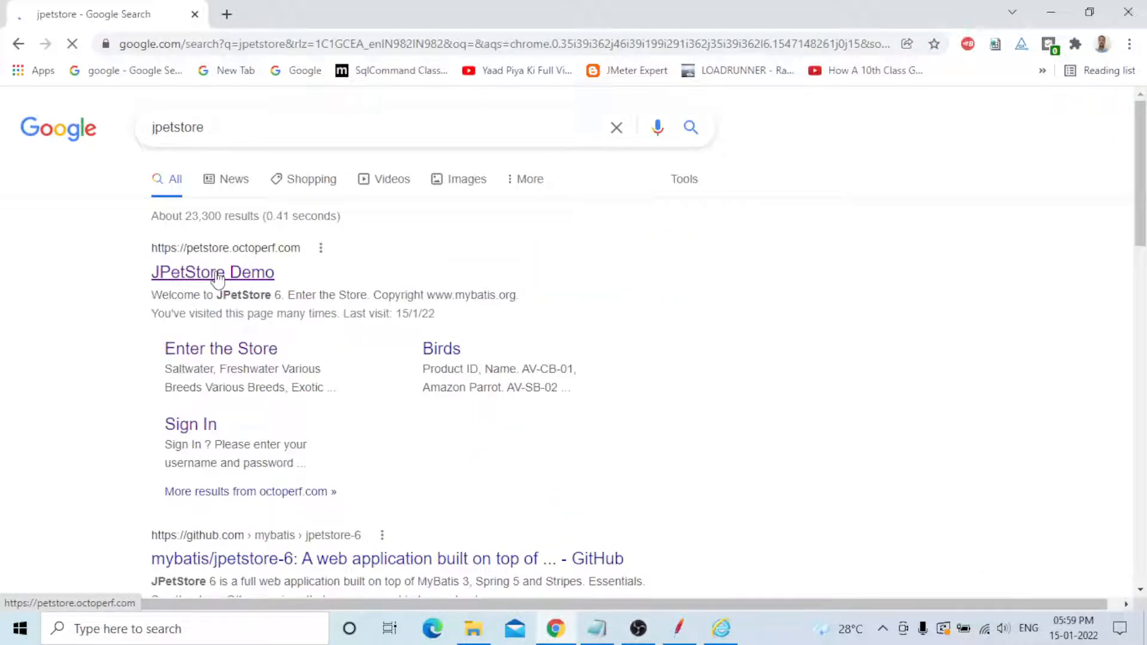
left_click(218, 272)
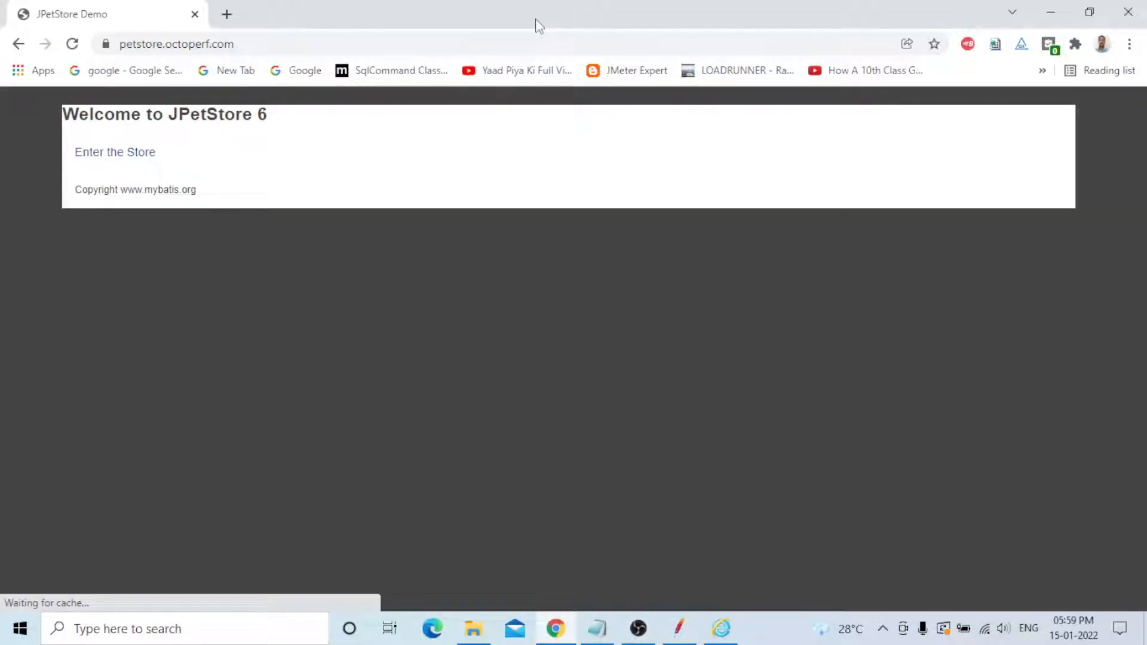
left_click(119, 157)
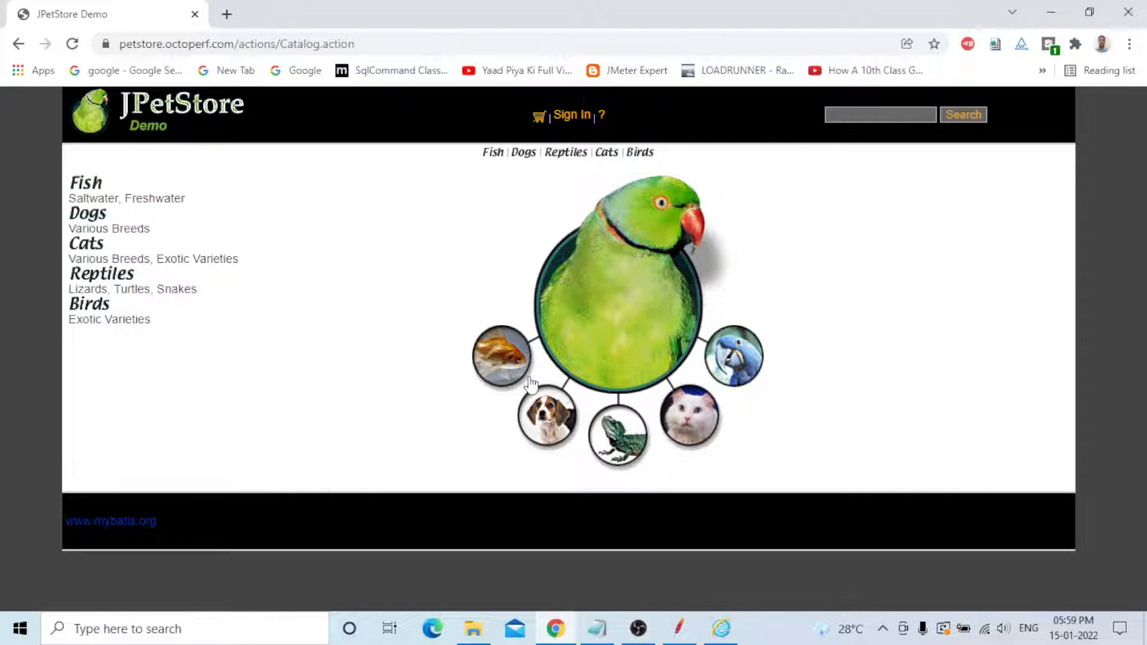
- In Internet Explorer's LAN settings, turn off automatic detection and enable the proxy server localhost on port 8080
key("alt+Tab")
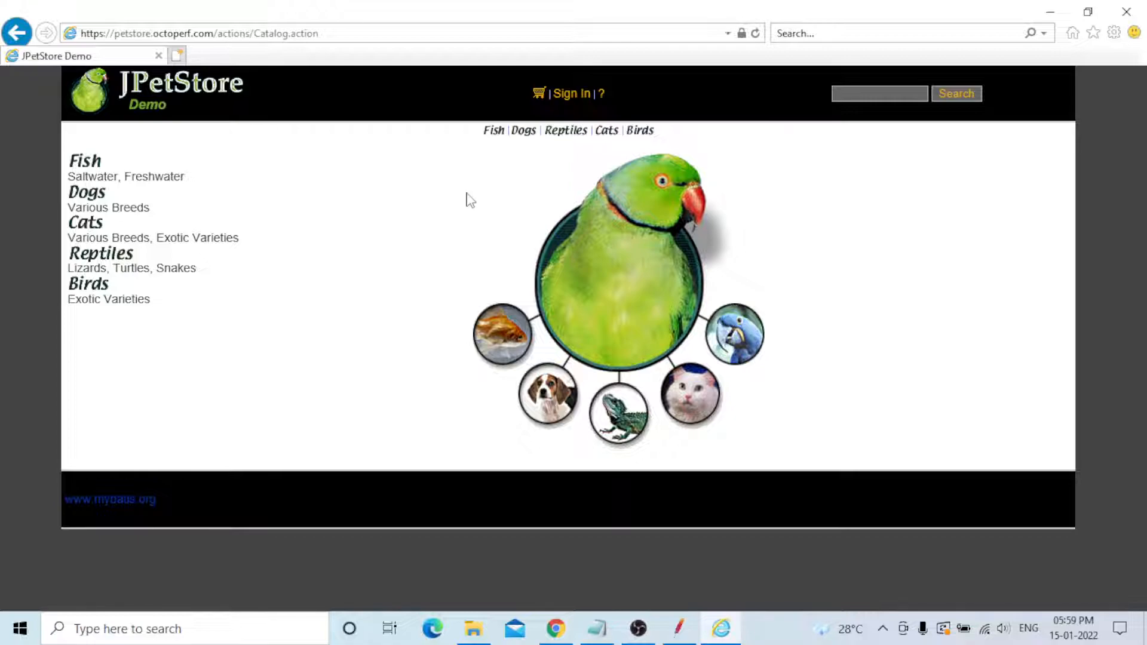
left_click(1114, 32)
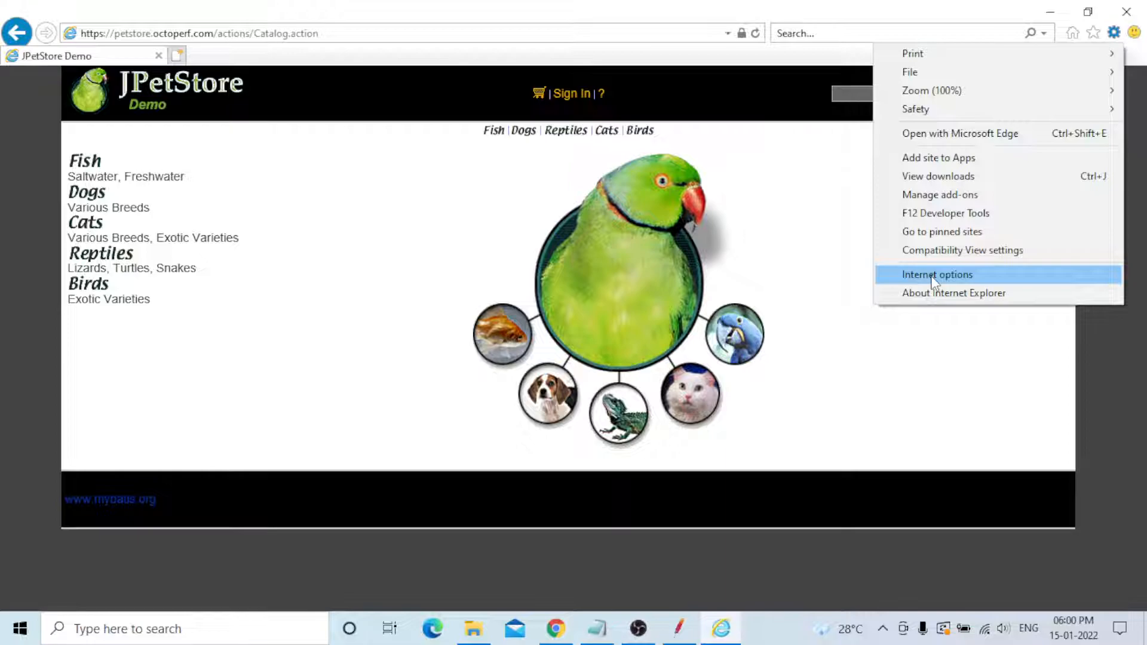
left_click(935, 276)
left_click(217, 48)
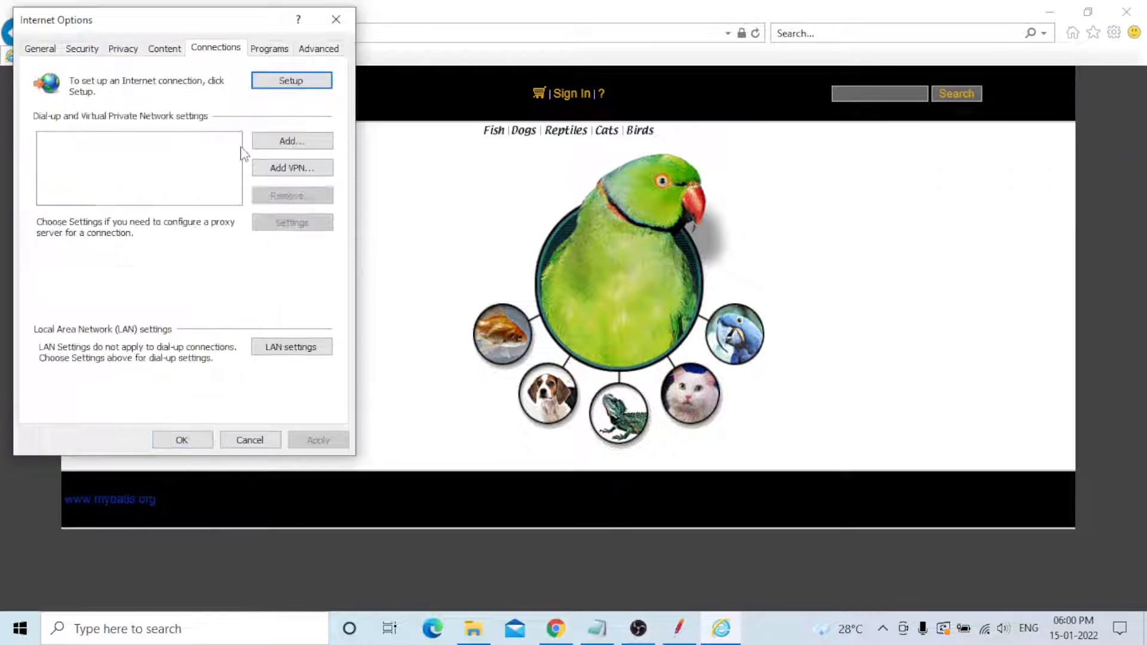
left_click(288, 347)
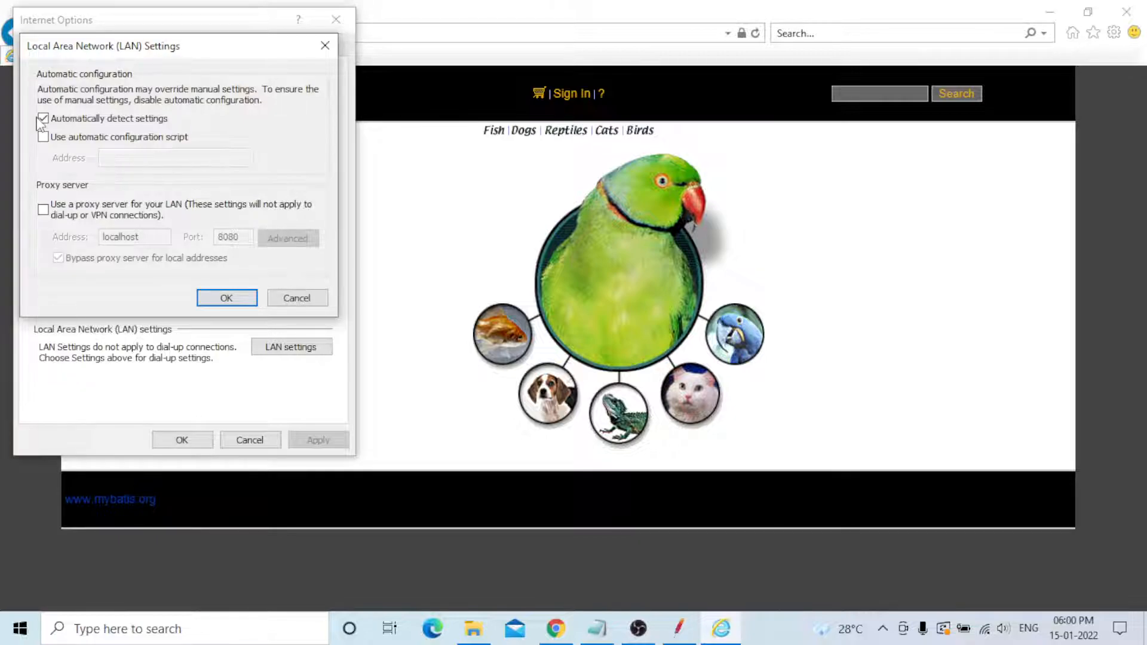
left_click(43, 118)
left_click(43, 209)
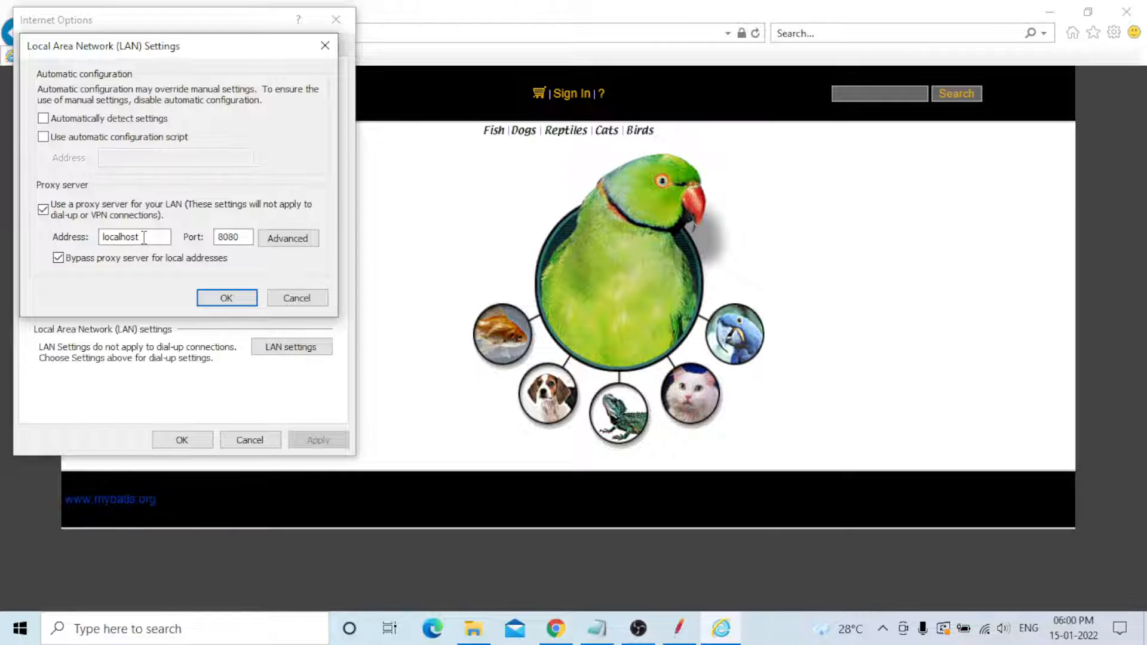
key("Return")
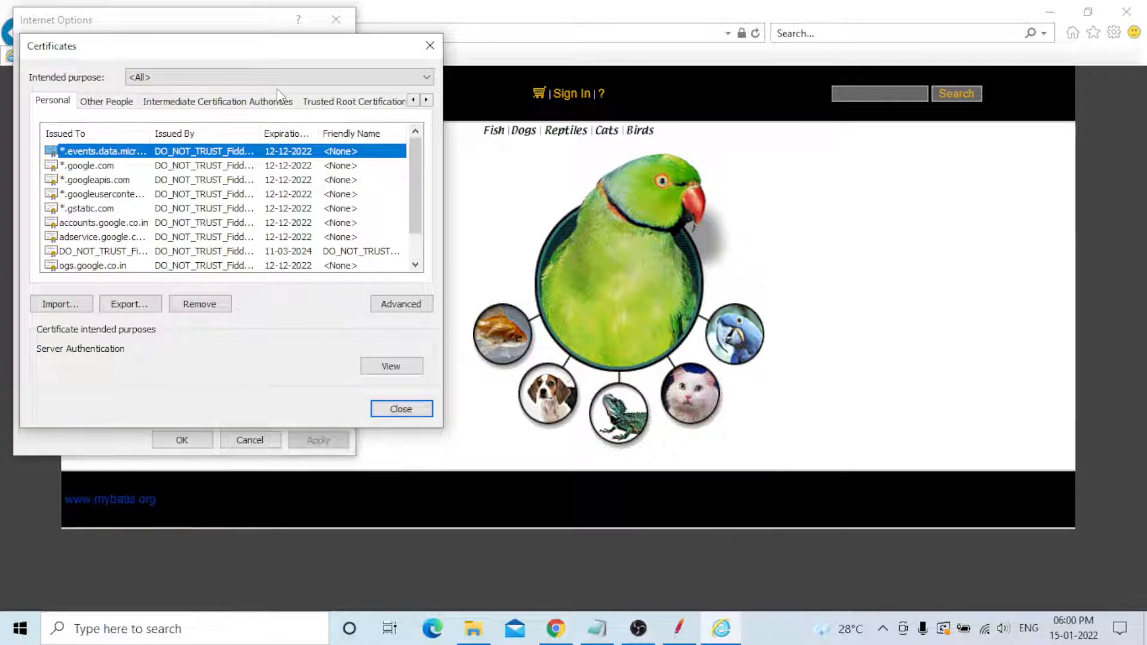
- Inspect the trusted root certificates for the JMeter Root CA, then close the Internet Options
left_click(354, 101)
left_click(102, 151)
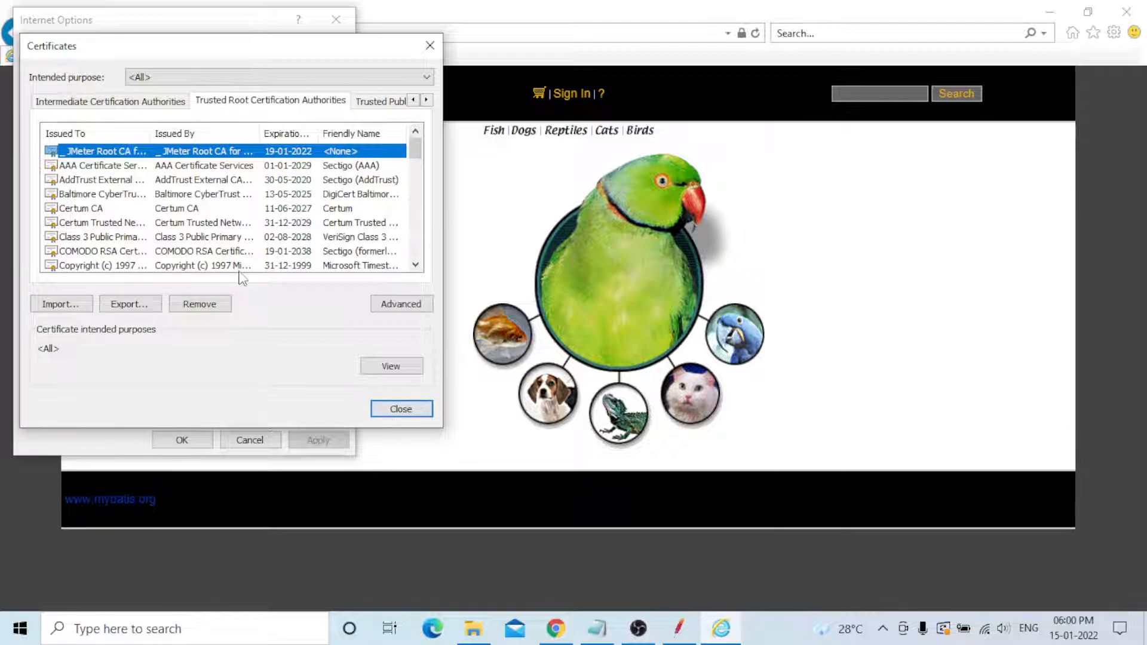
left_click(377, 412)
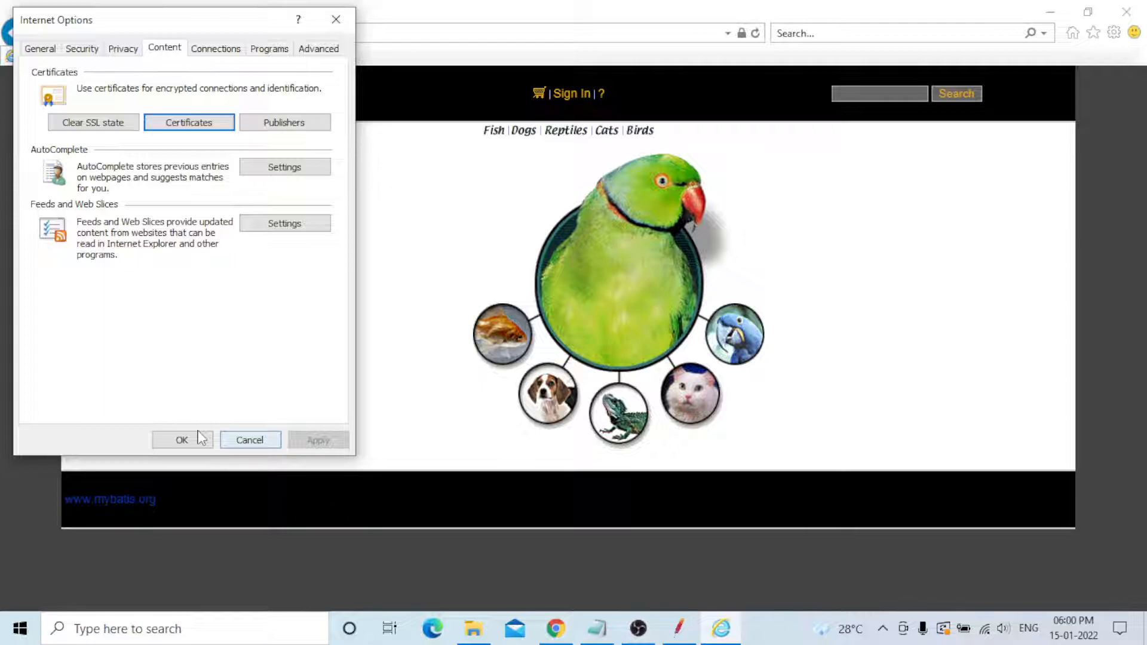
left_click(182, 440)
- Reload the JPetStore page in Internet Explorer
key("F5")
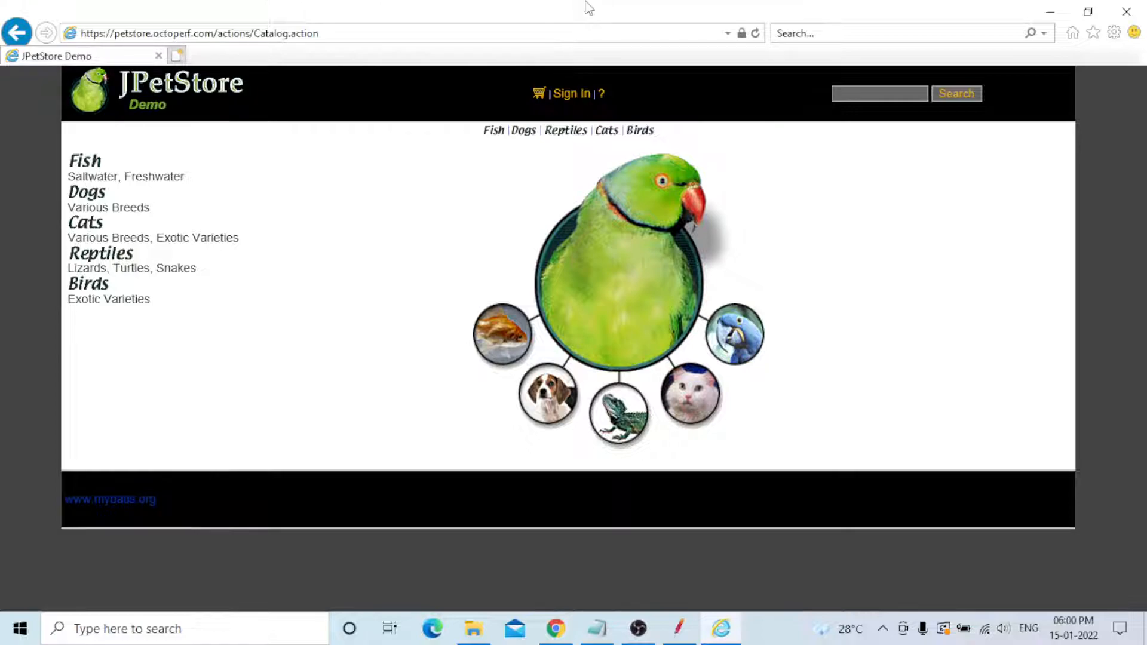
key("F5")
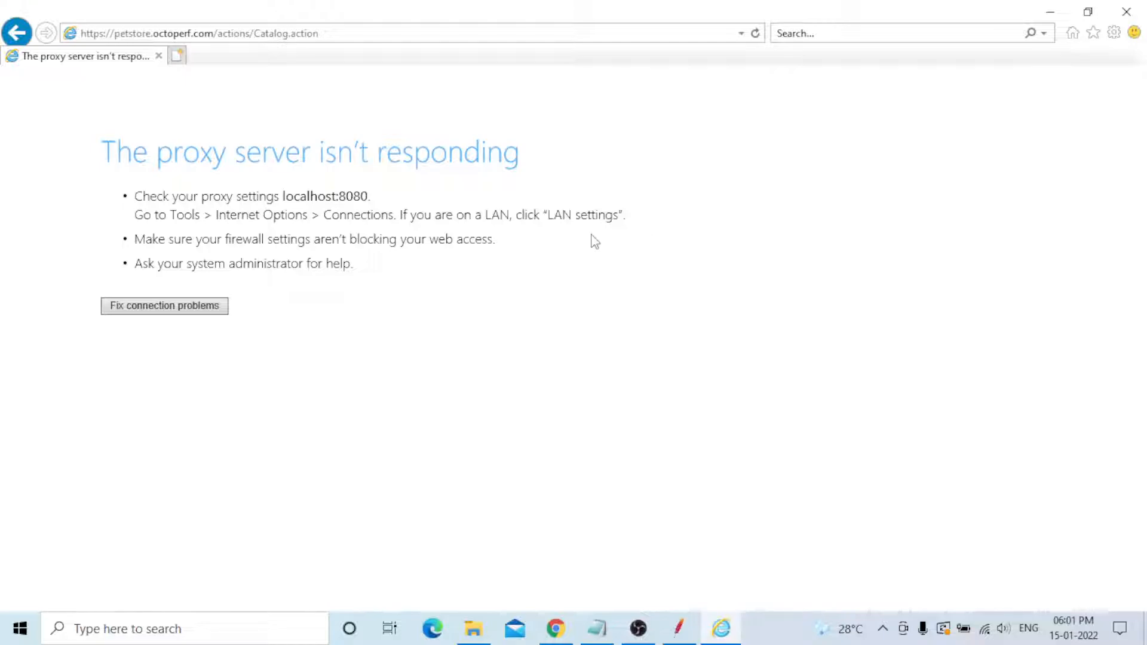
- Locate the ApacheJMeterTemporaryRootCA certificate in the apache-jmeter-5.4.1 bin folder
key("alt+Tab")
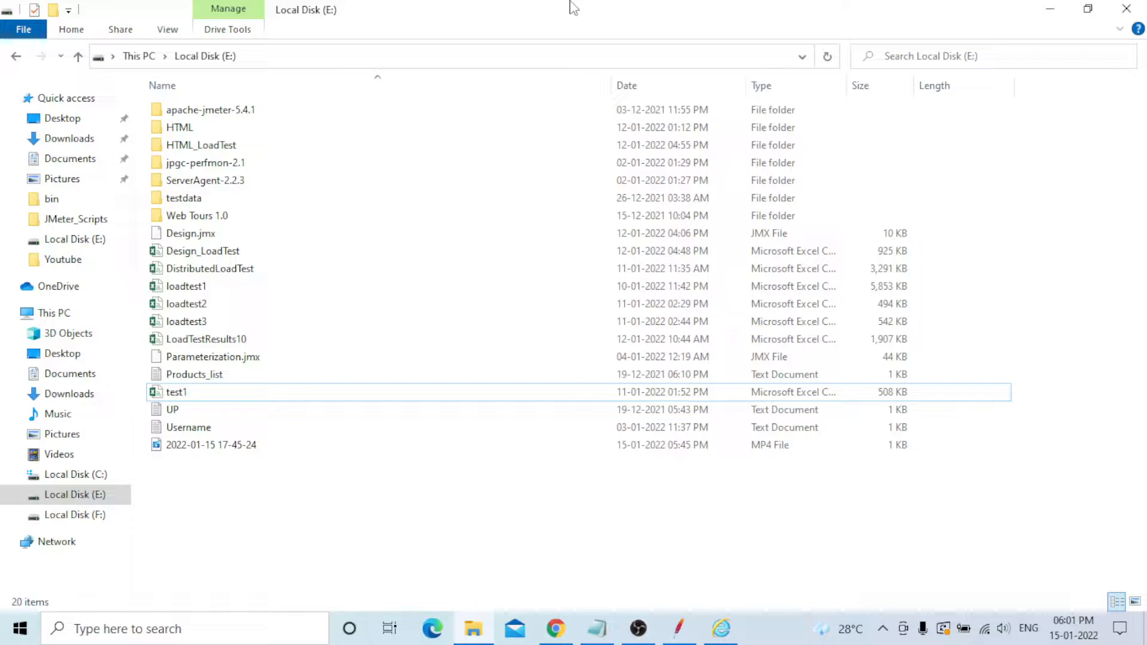
left_click(279, 113)
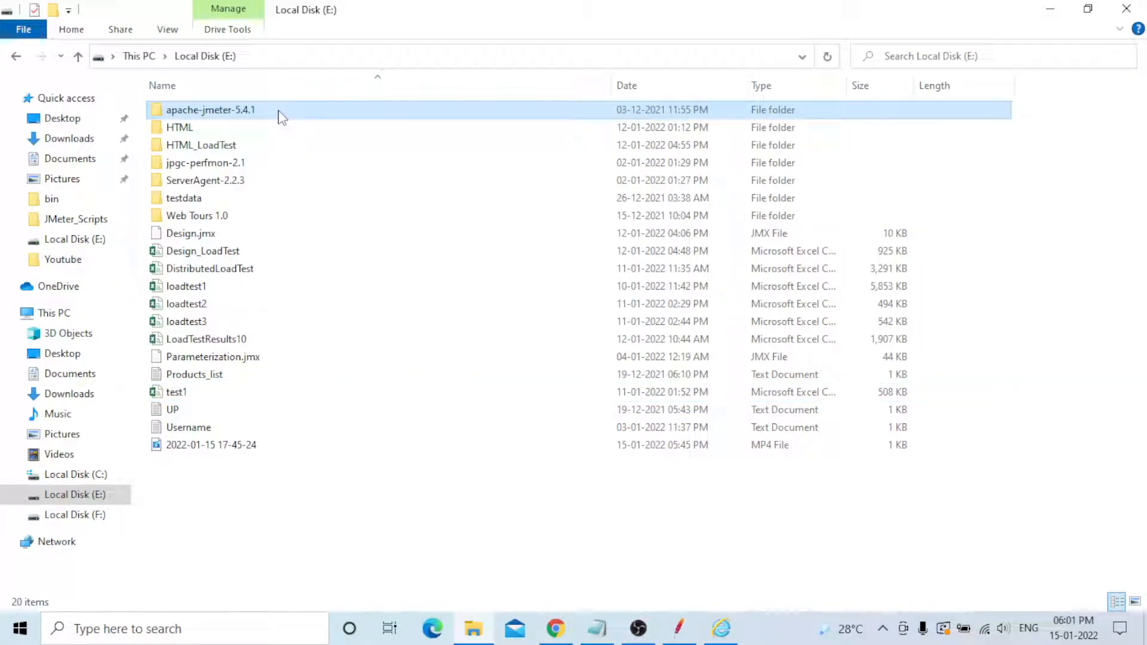
double_click(279, 112)
double_click(277, 112)
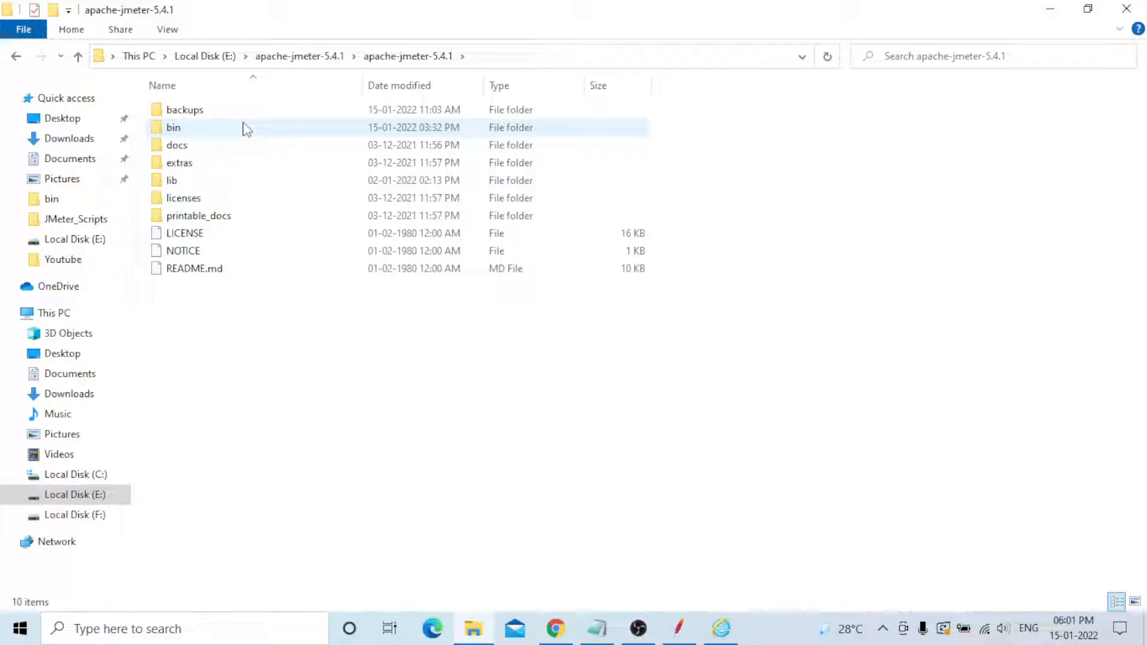
double_click(245, 128)
left_click(290, 186)
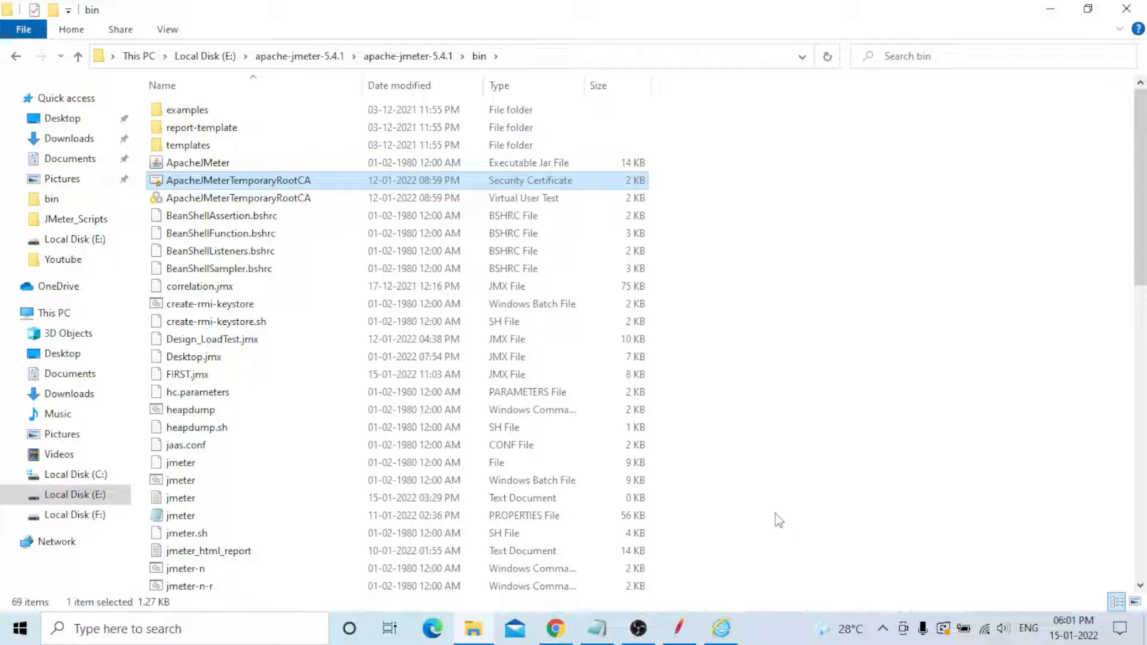
mouse_move(678, 635)
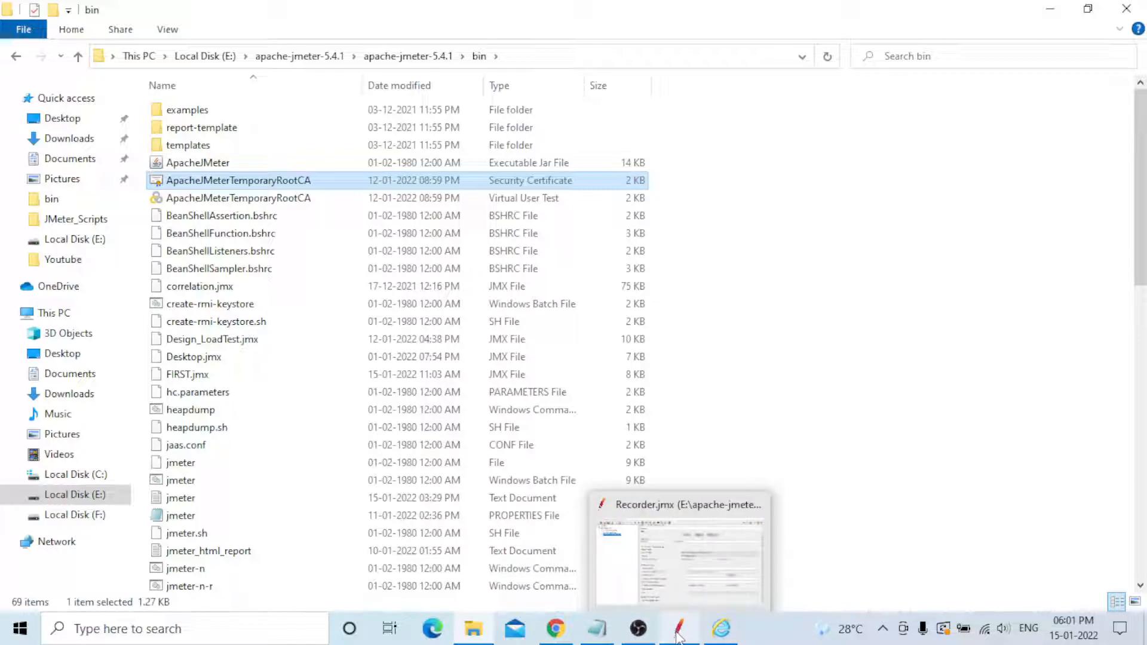
- Switch to Chrome, go back to the Google results, and search for "jmeter user manual test script recorder"
left_click(554, 634)
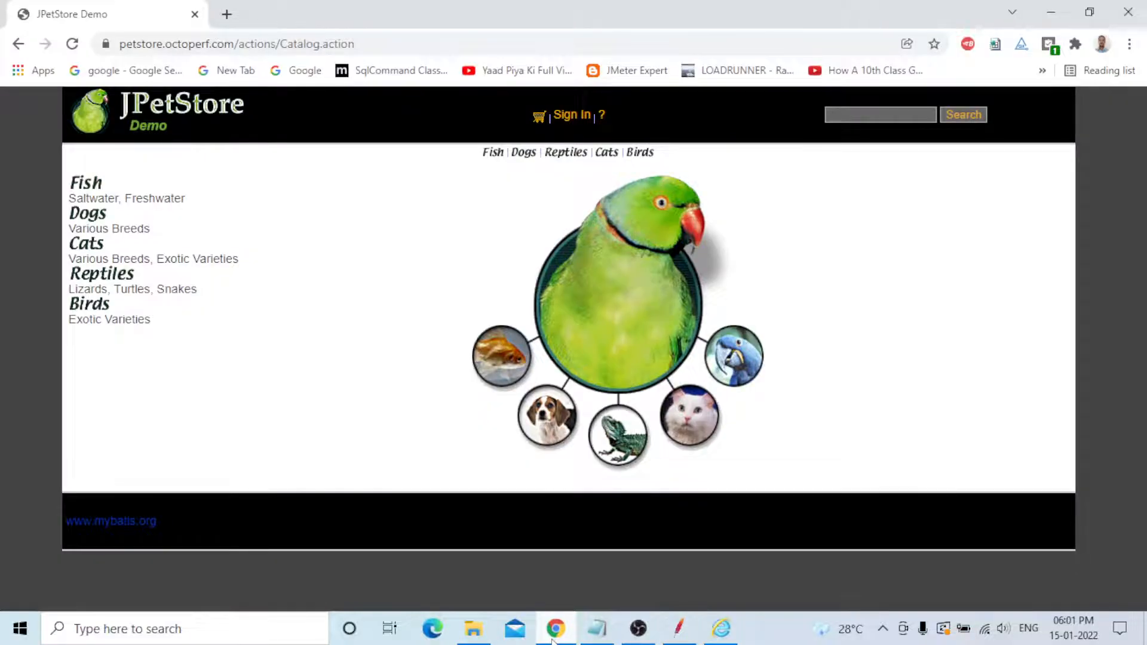
left_click(18, 44)
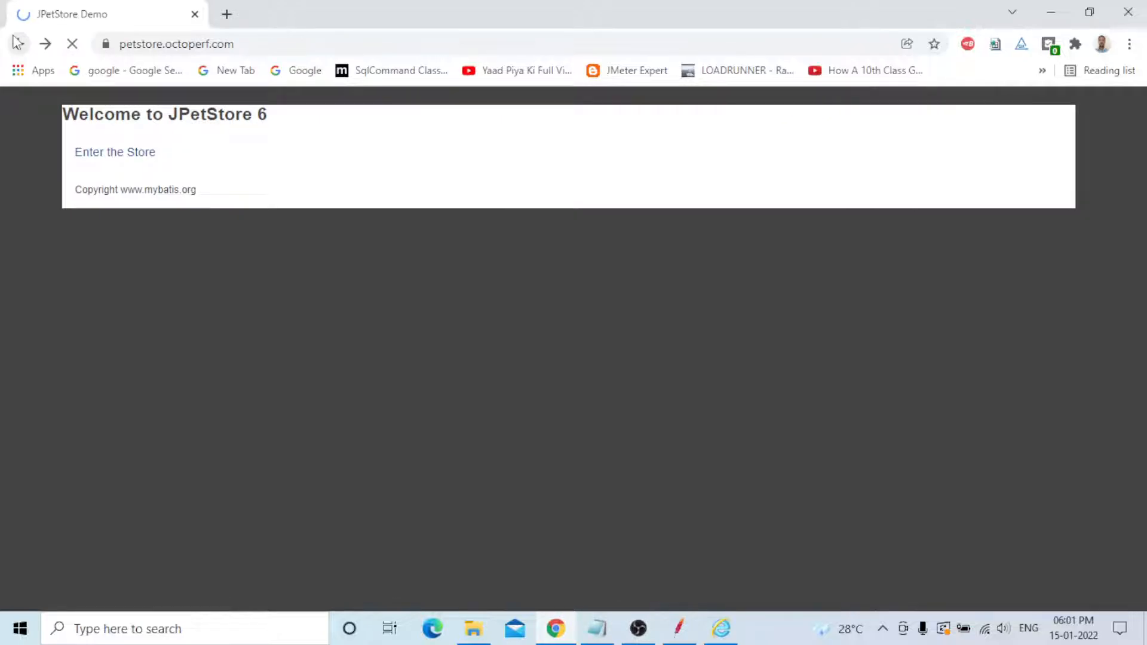
left_click(17, 44)
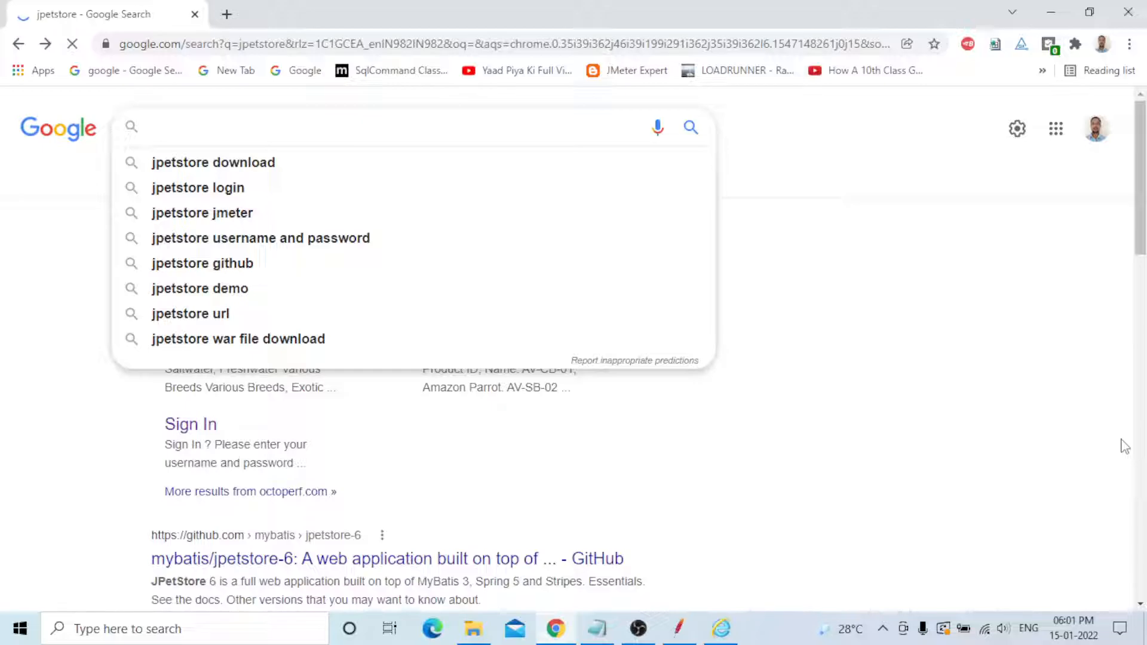
type("jmeter us")
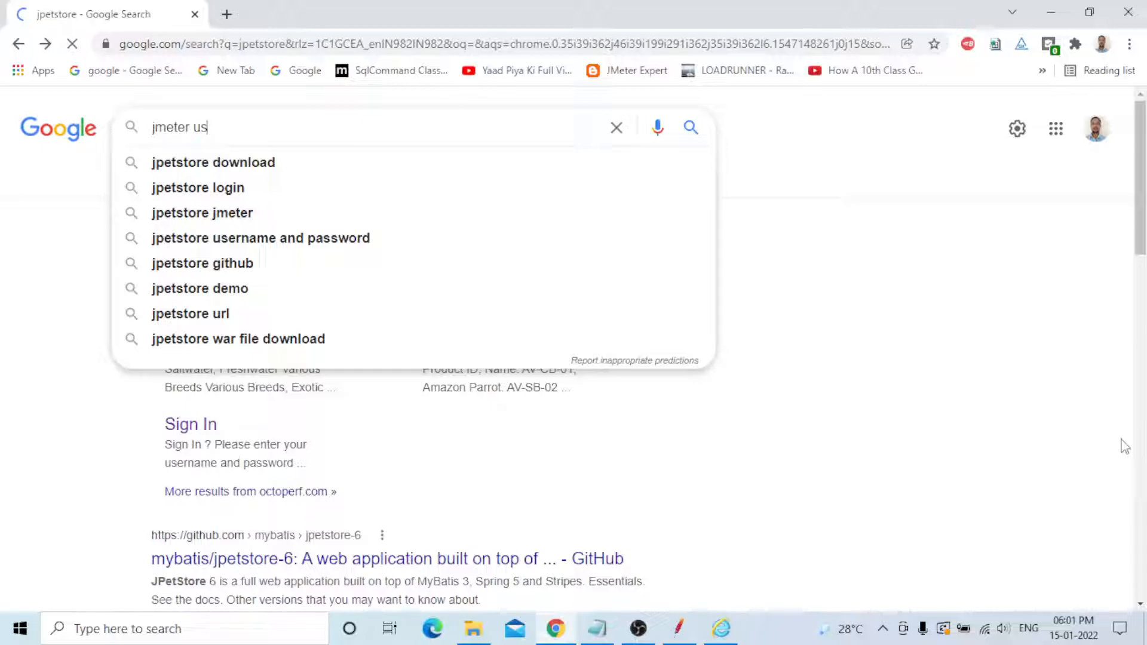
type("er manual test script record")
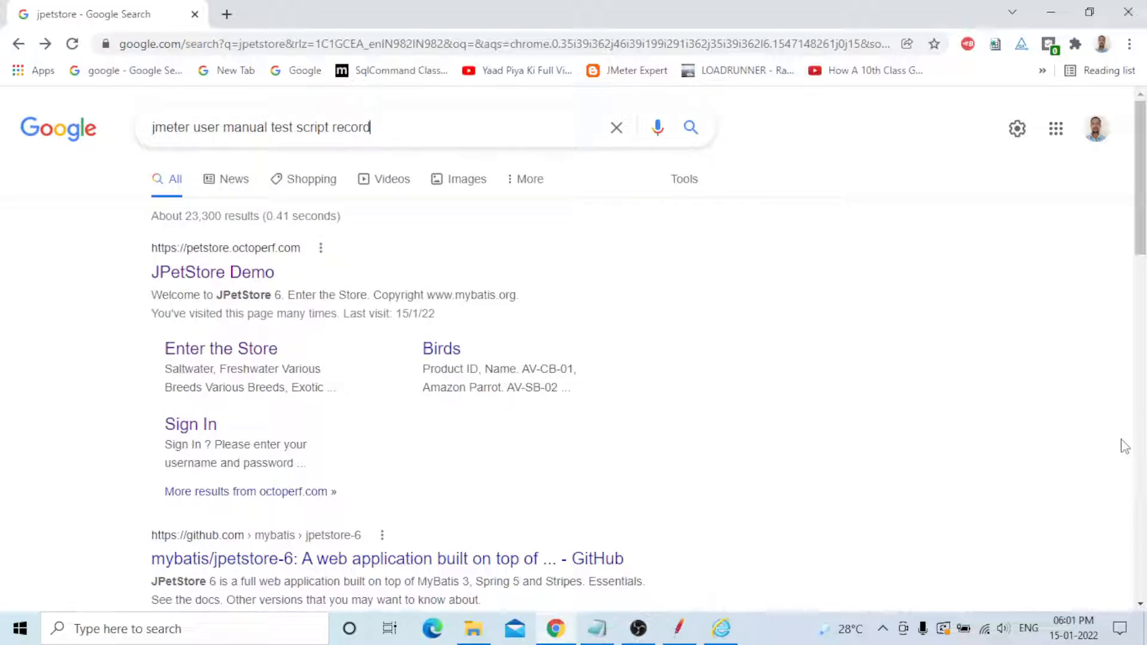
type("er")
key("Return")
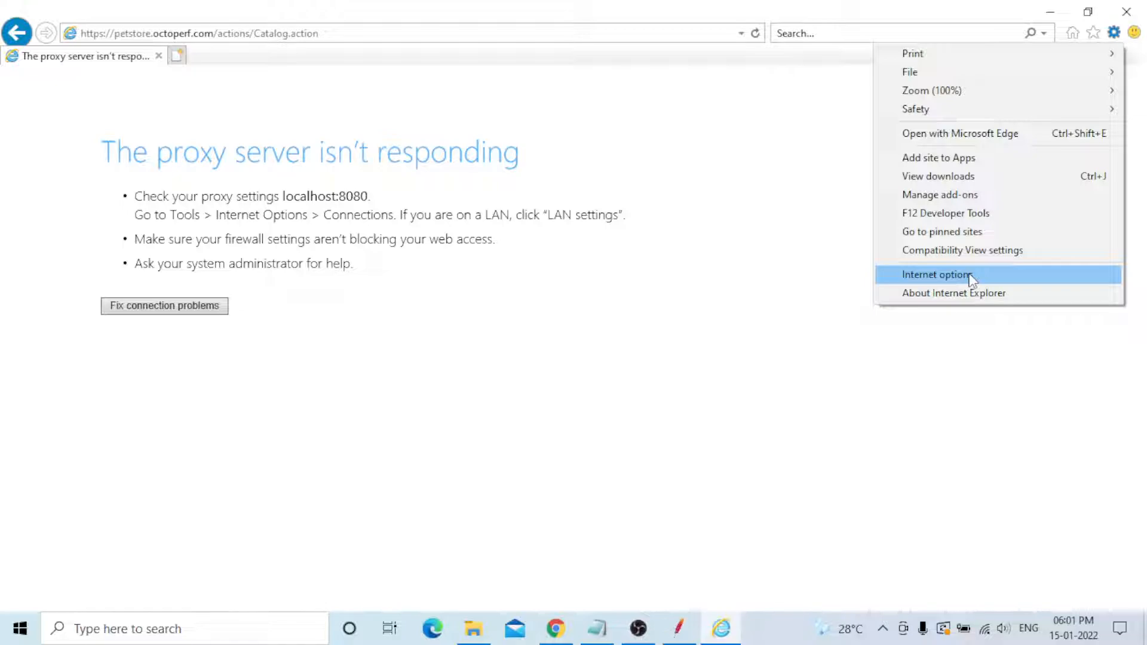
- Read through the JMeter user manual's HTTP(S) Test Script Recorder step-by-step guide
left_click(936, 274)
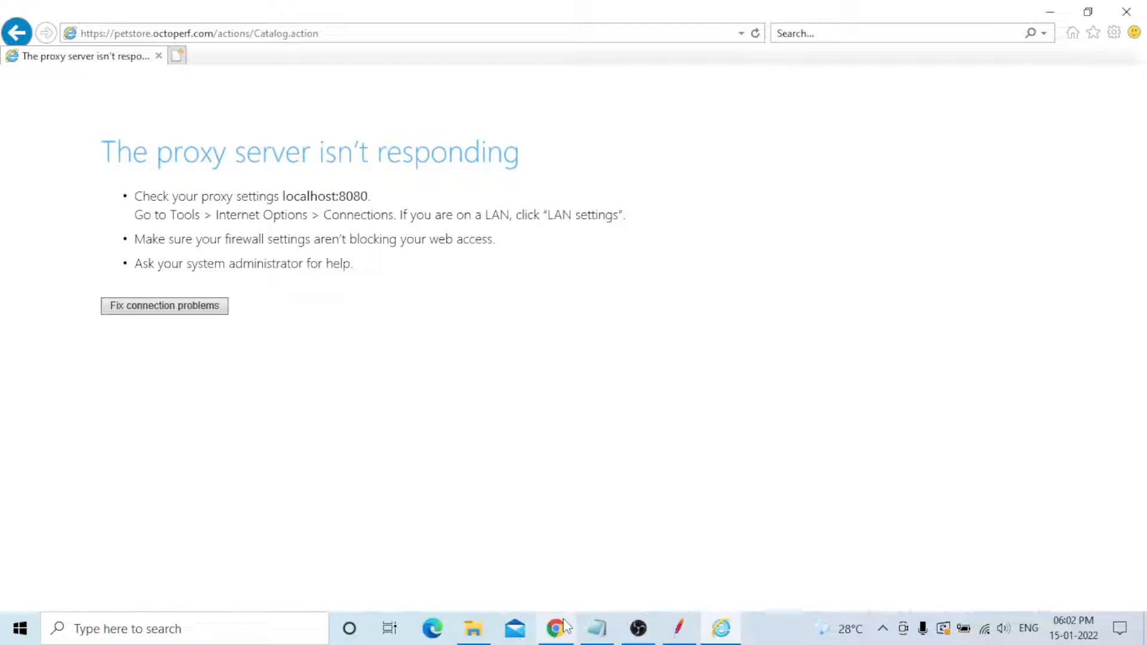
left_click(565, 625)
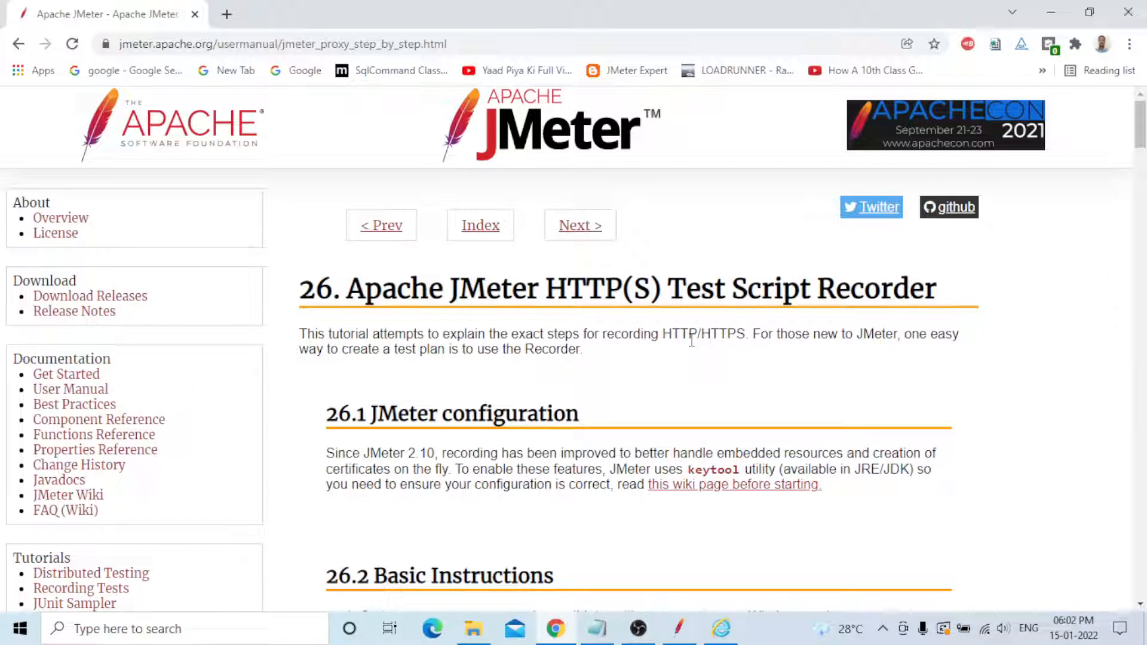
scroll(692, 341, "down", 4)
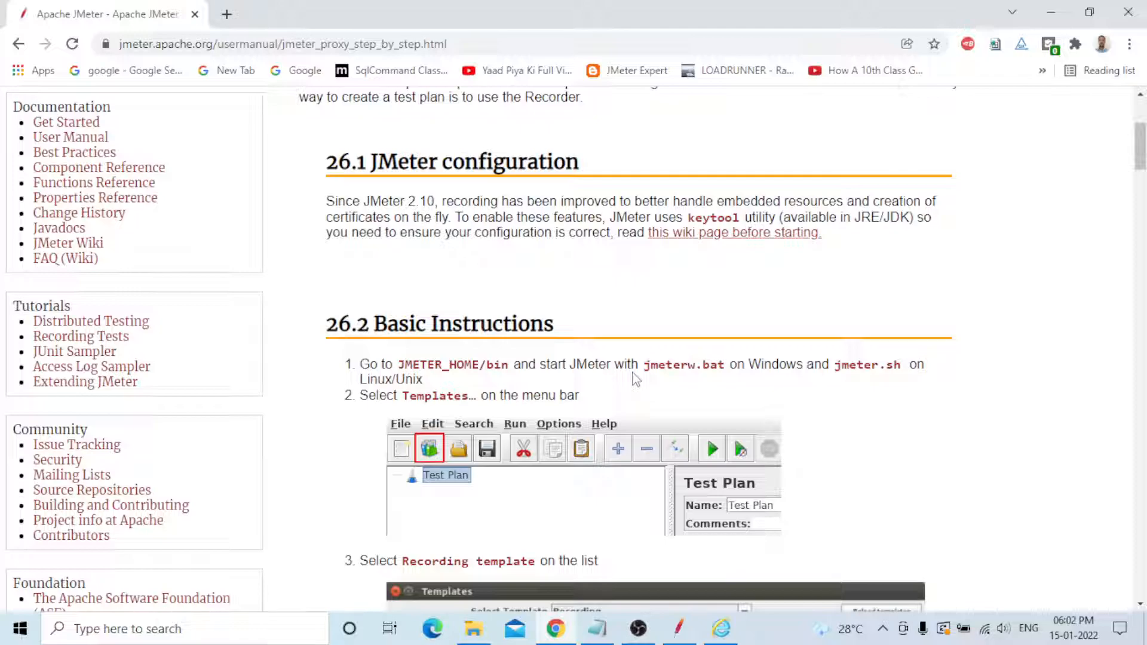
scroll(873, 379, "down", 4)
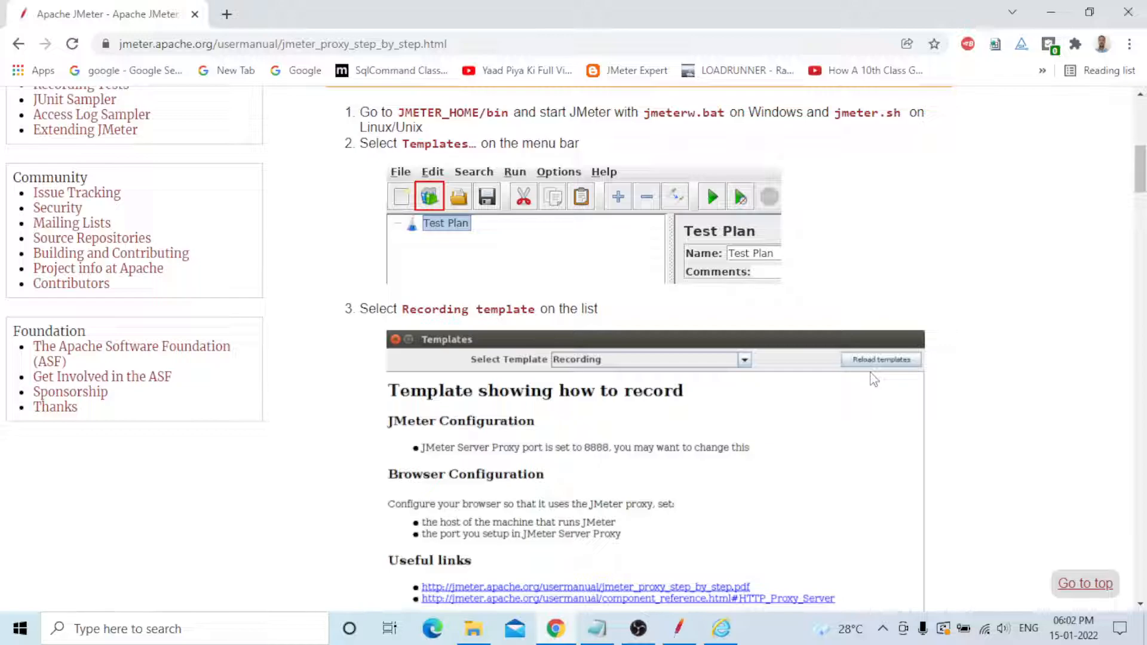
scroll(873, 379, "down", 1)
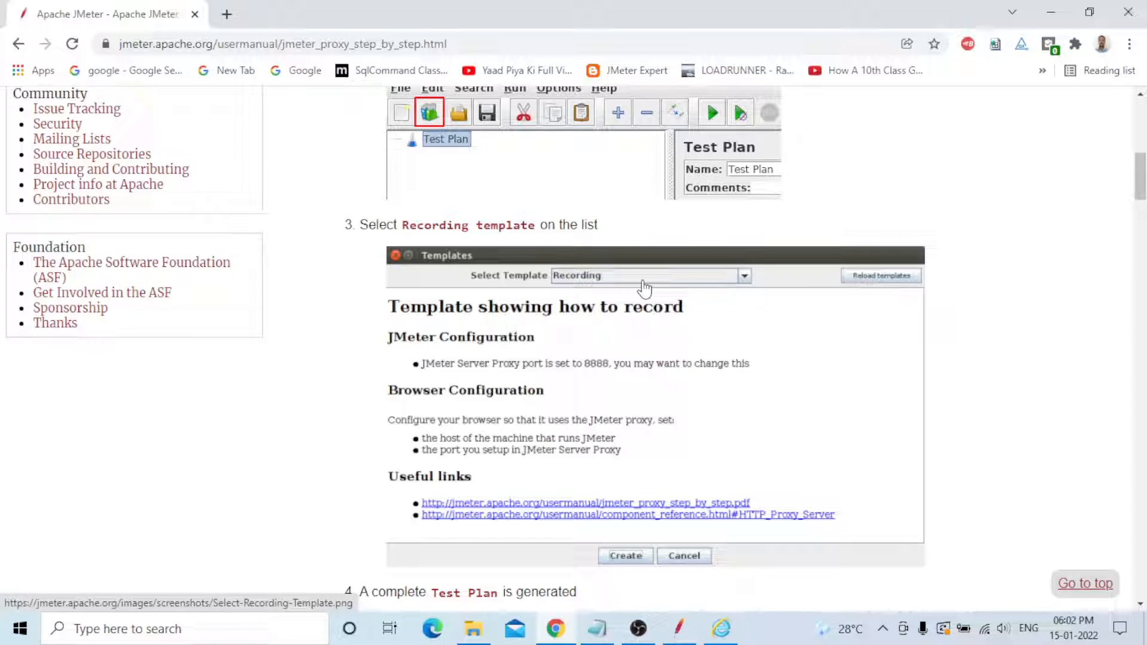
scroll(717, 441, "down", 3)
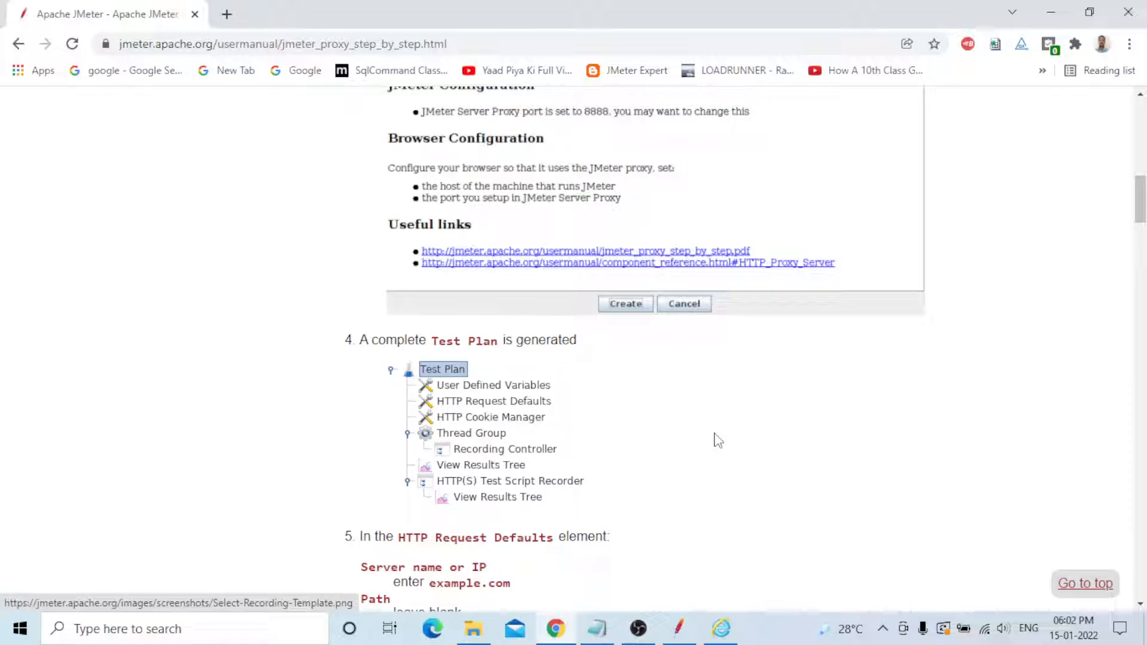
scroll(718, 441, "down", 2)
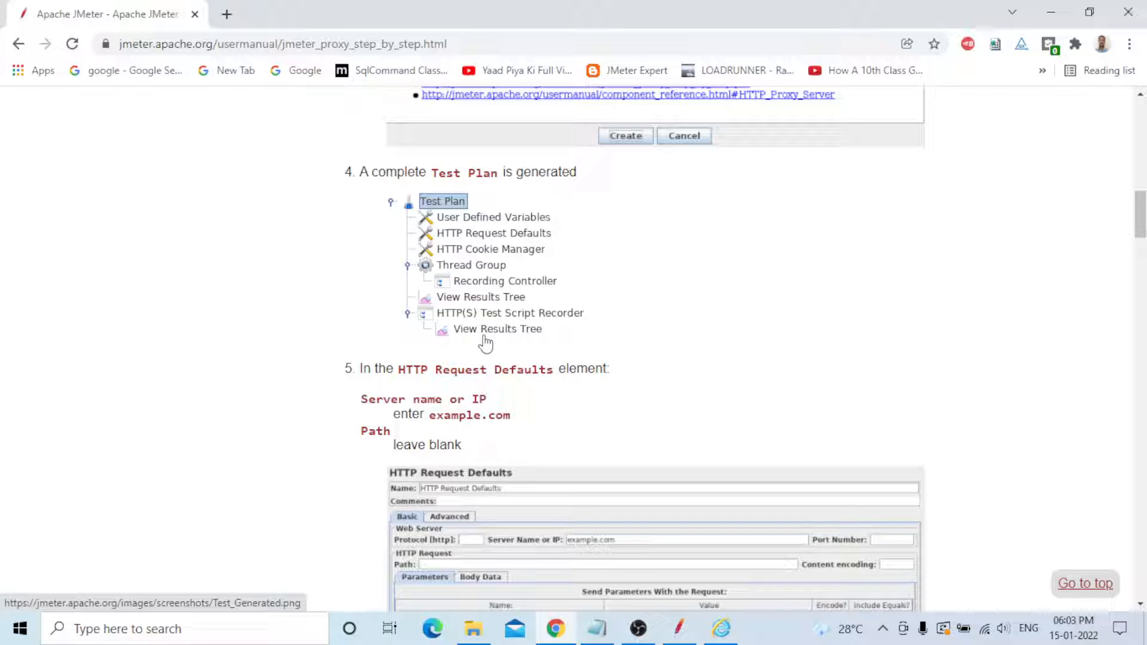
scroll(485, 343, "down", 2)
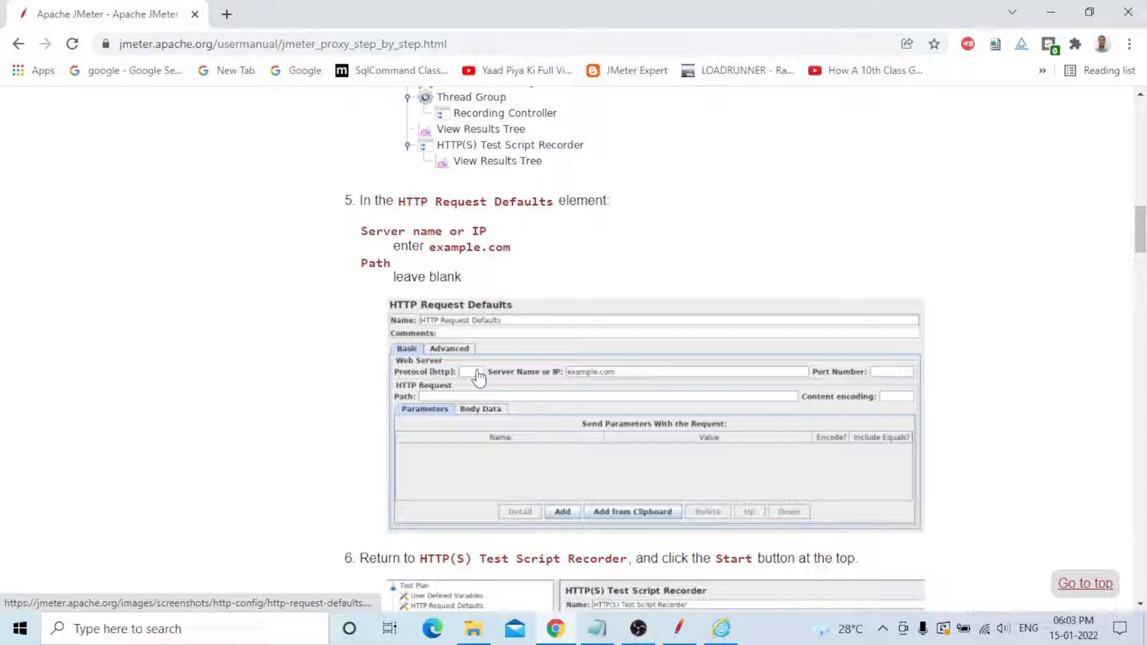
scroll(478, 376, "down", 4)
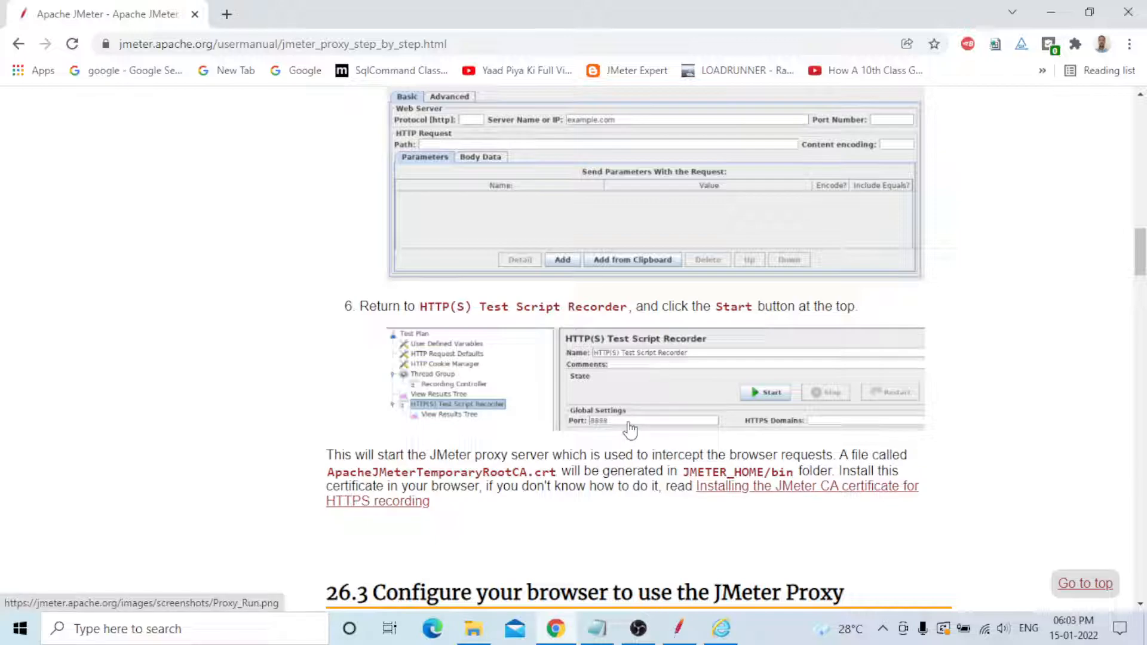
scroll(404, 323, "down", 5)
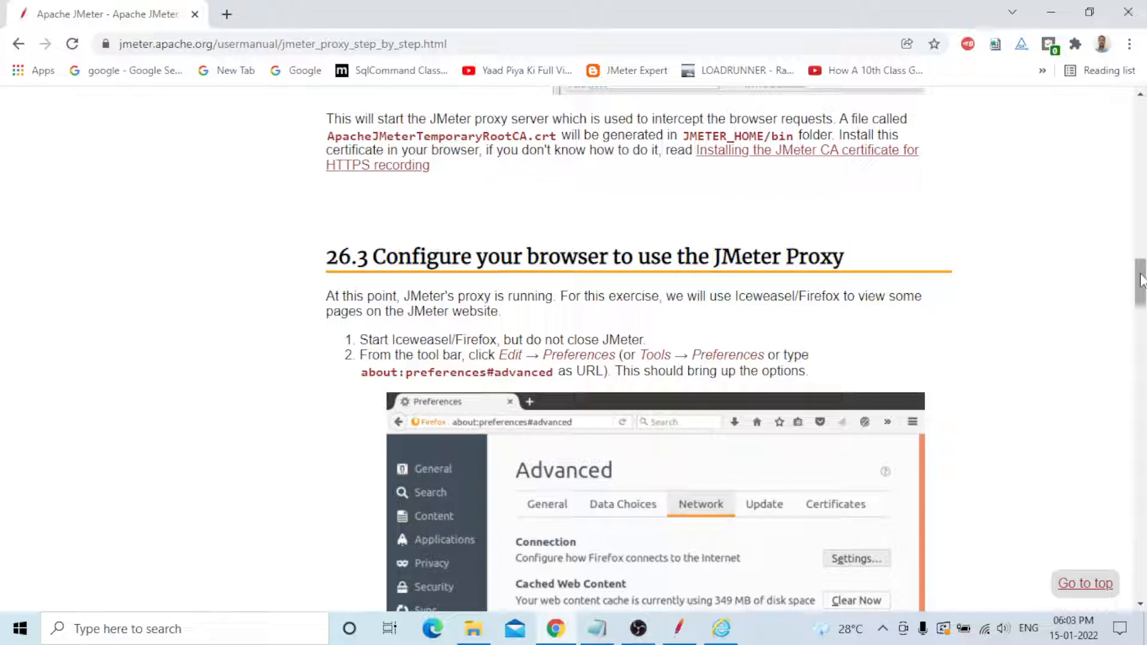
left_click_drag(1141, 281, 1141, 291)
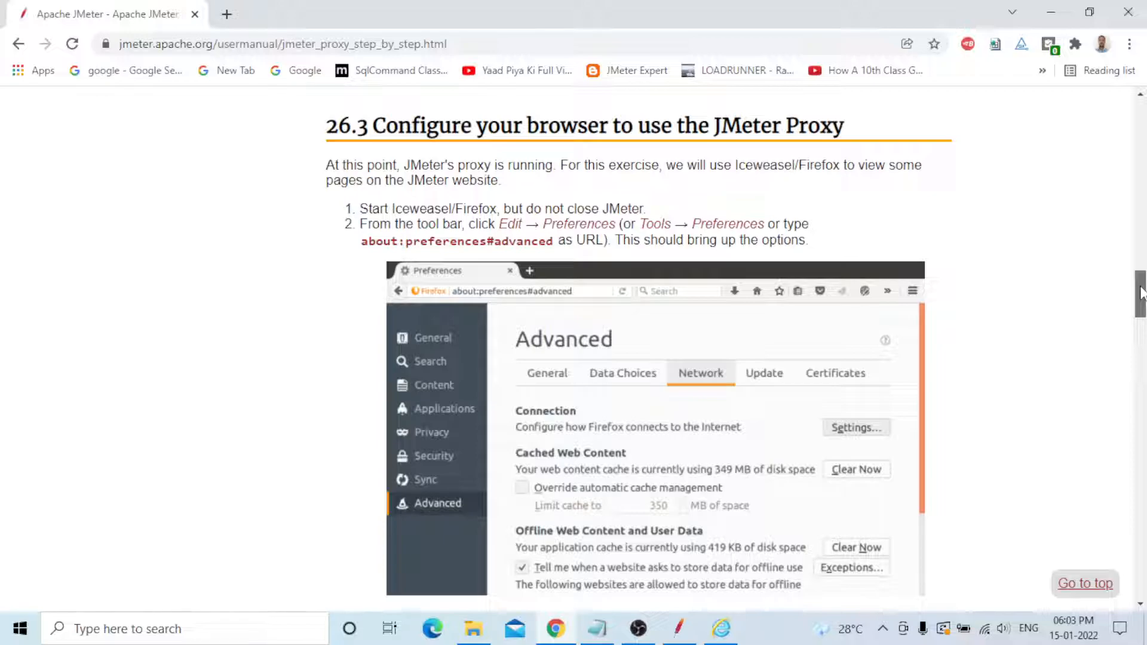
scroll(453, 500, "down", 1)
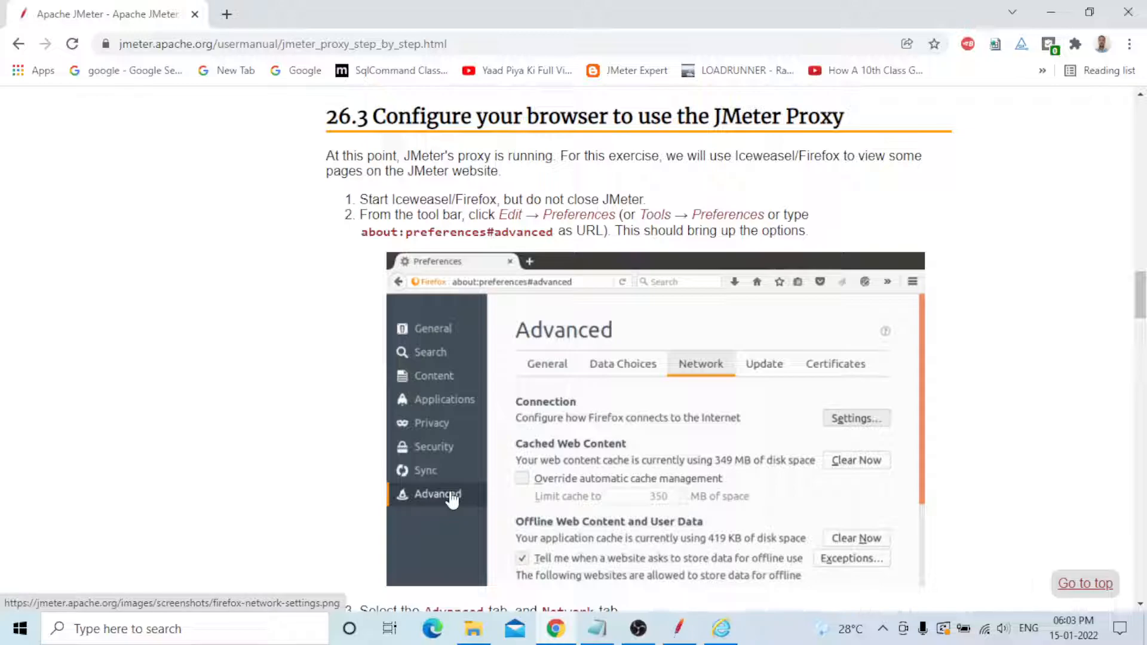
scroll(453, 499, "down", 10)
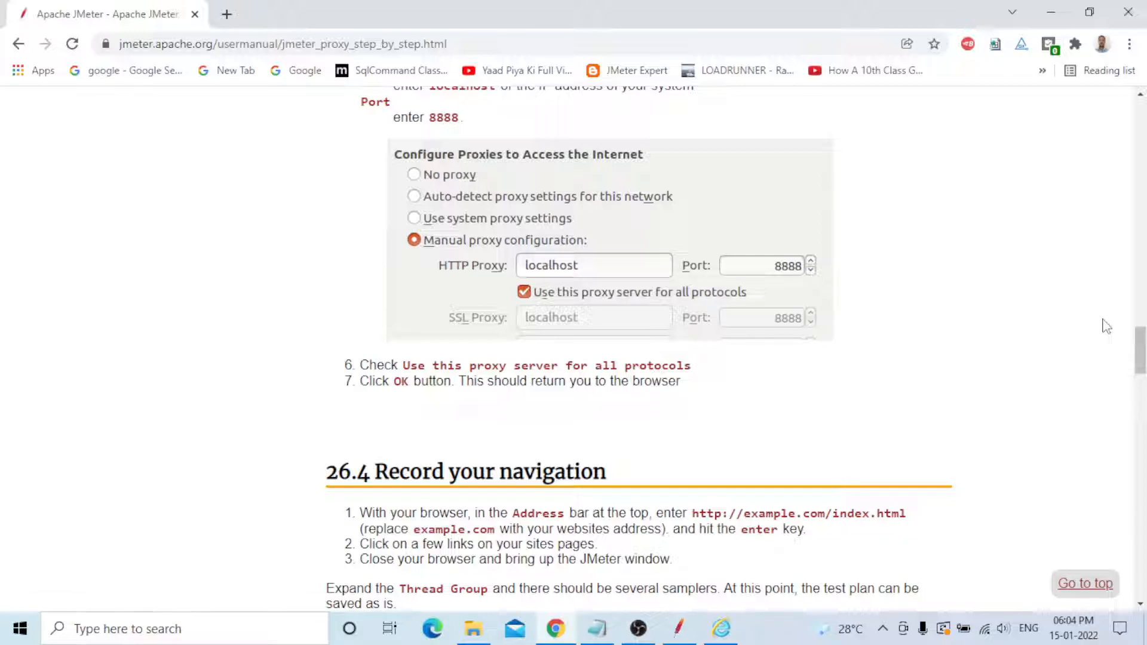
left_click_drag(1141, 352, 1140, 400)
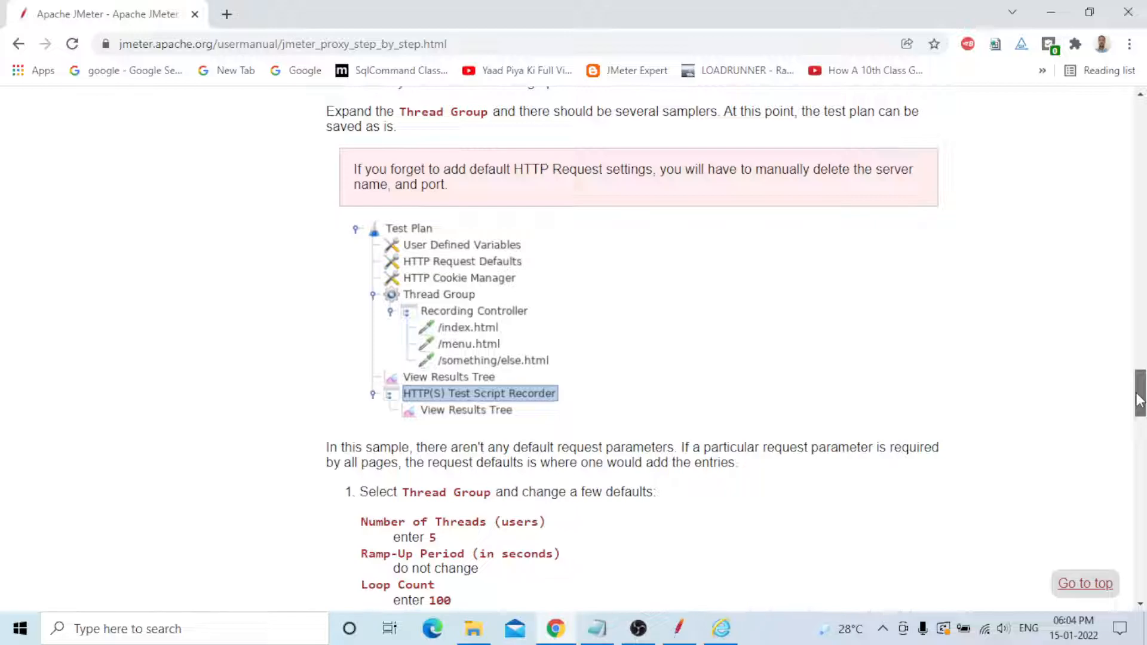
left_click_drag(1140, 400, 1135, 465)
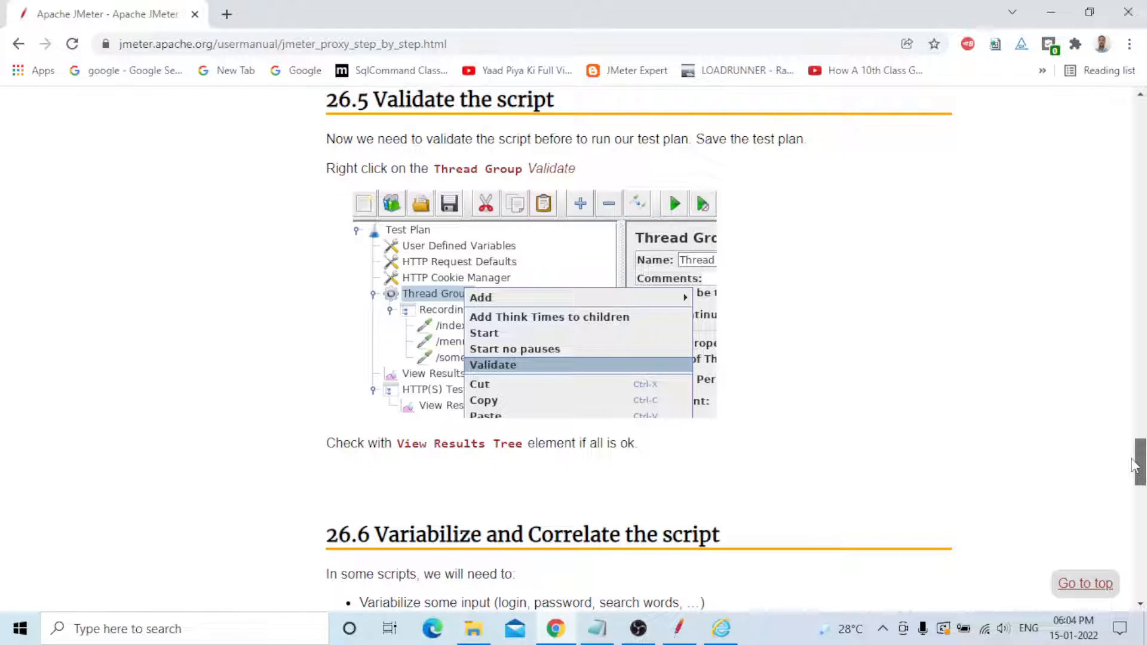
left_click_drag(1135, 465, 1116, 551)
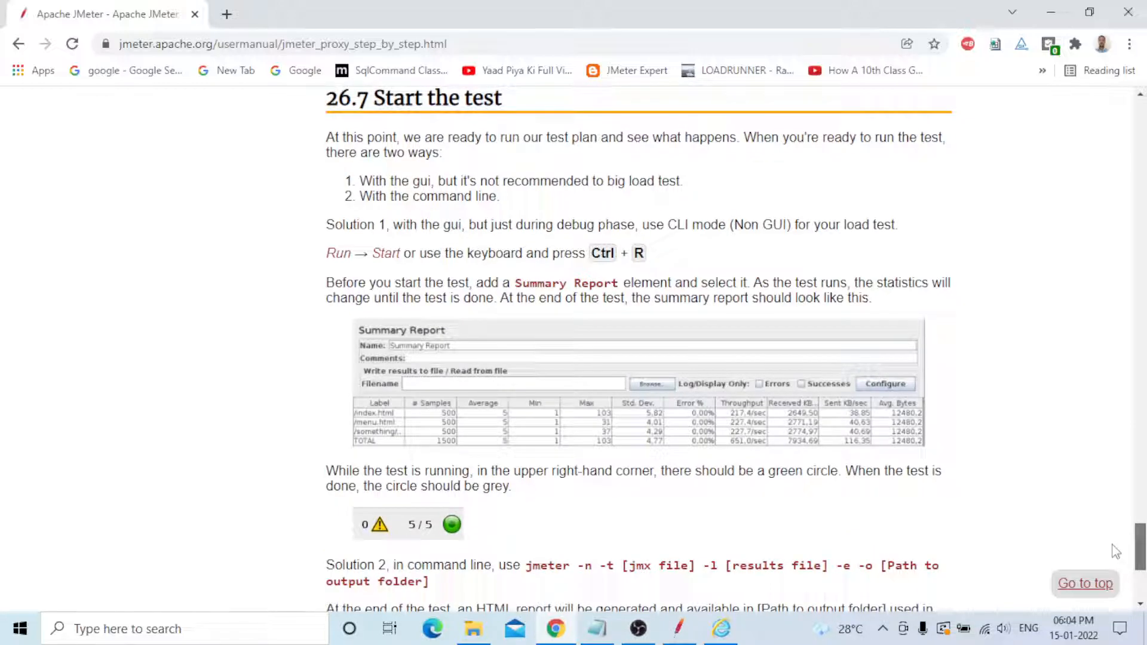
left_click_drag(1112, 545, 1051, 89)
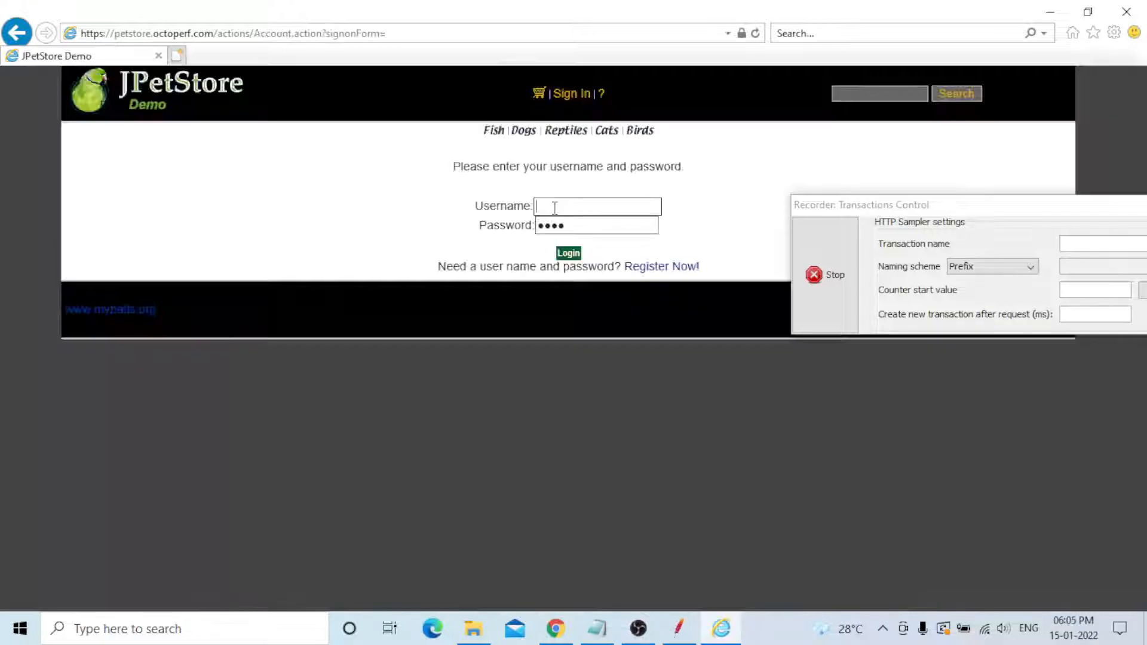
- While recording, fill in the demo username on the JPetStore sign-in form, edit the password field, and review the order confirmation
left_click(555, 207)
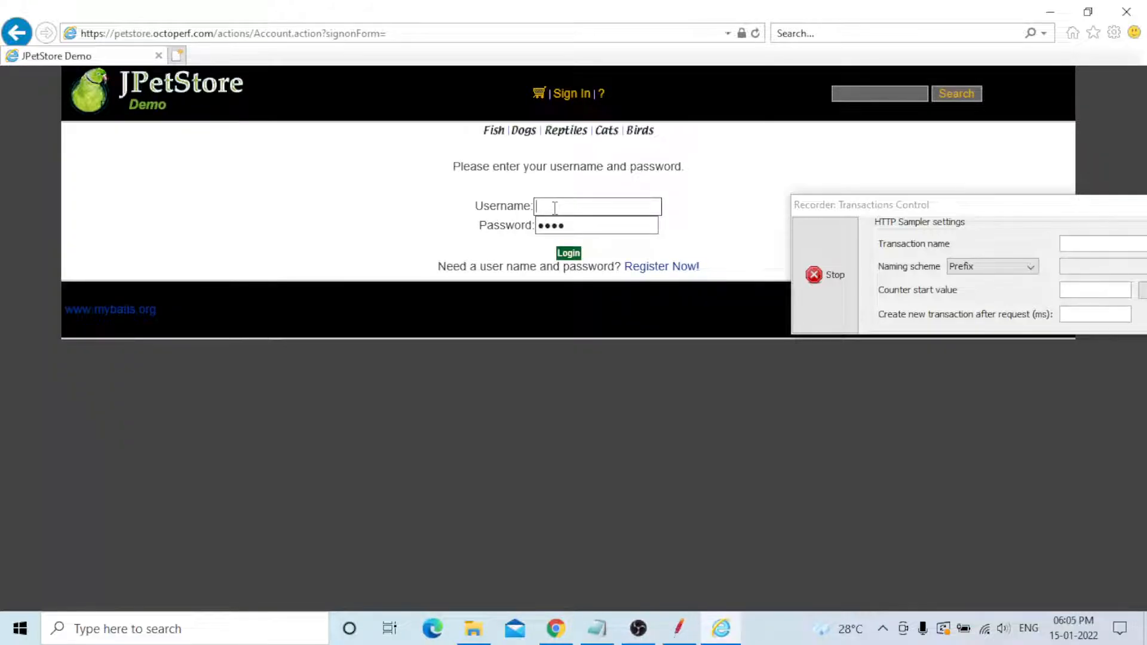
type("j2ee")
key("Tab")
key("BackSpace")
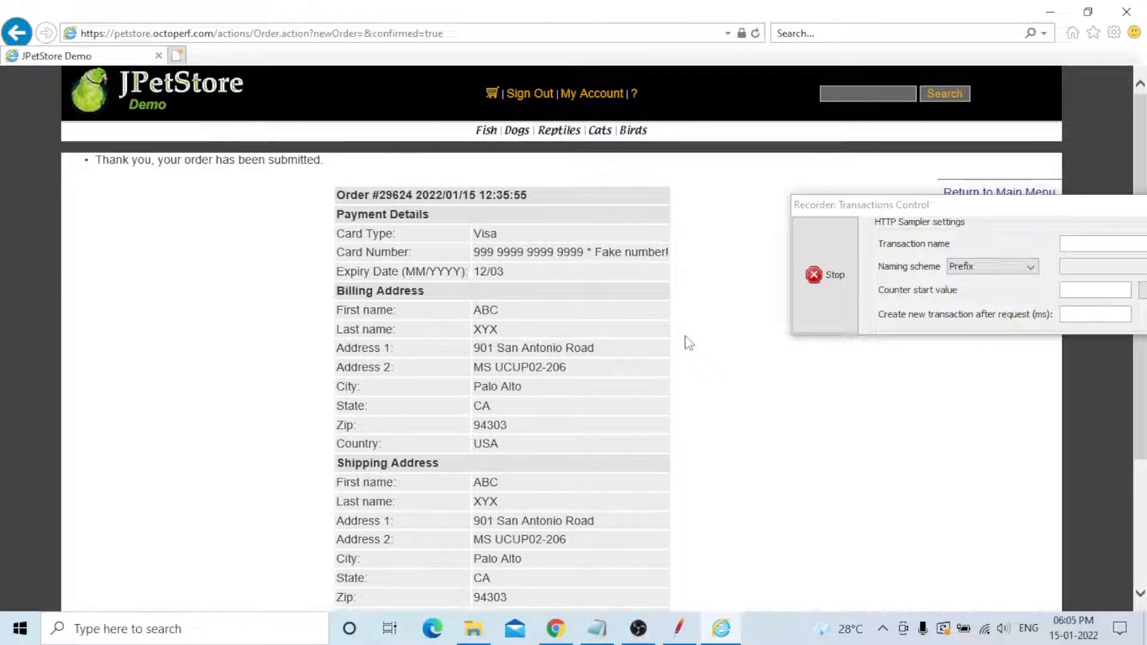
scroll(554, 532, "down", 5)
scroll(544, 520, "up", 5)
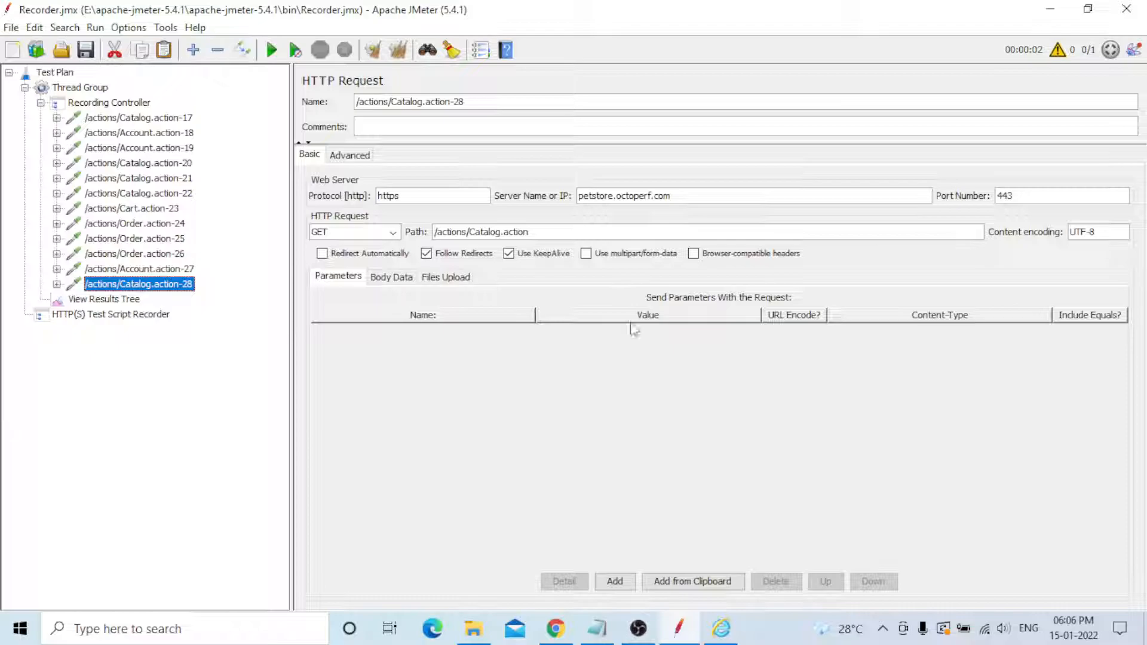
- Open the View Results Tree and inspect the recorded Order and Catalog request results
left_click(100, 299)
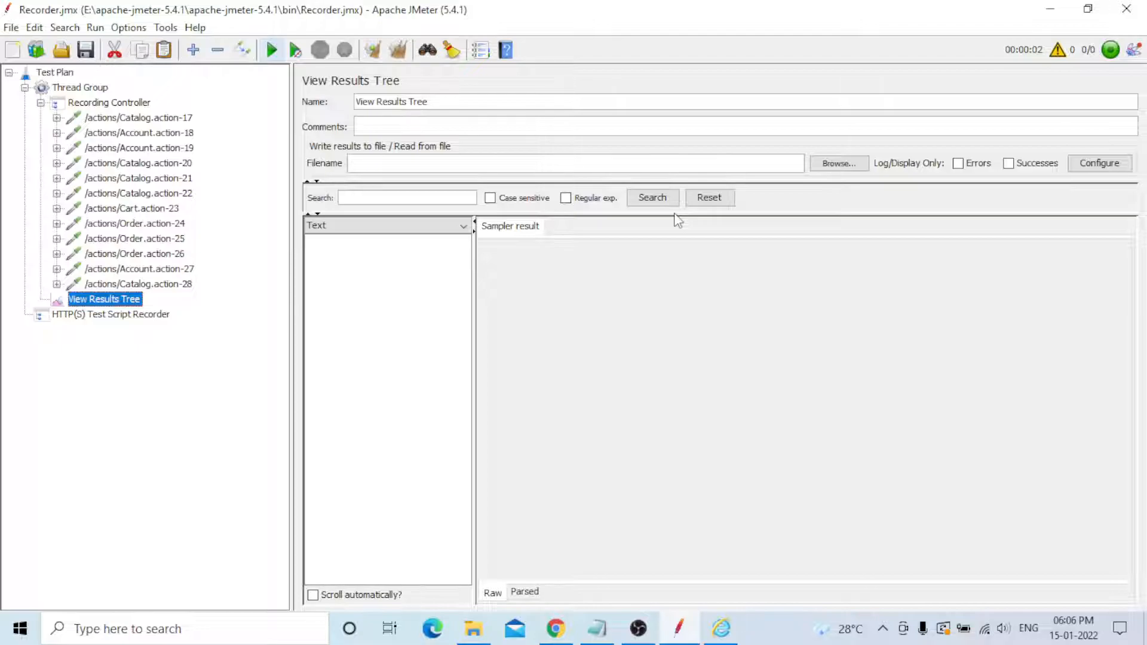
left_click(390, 363)
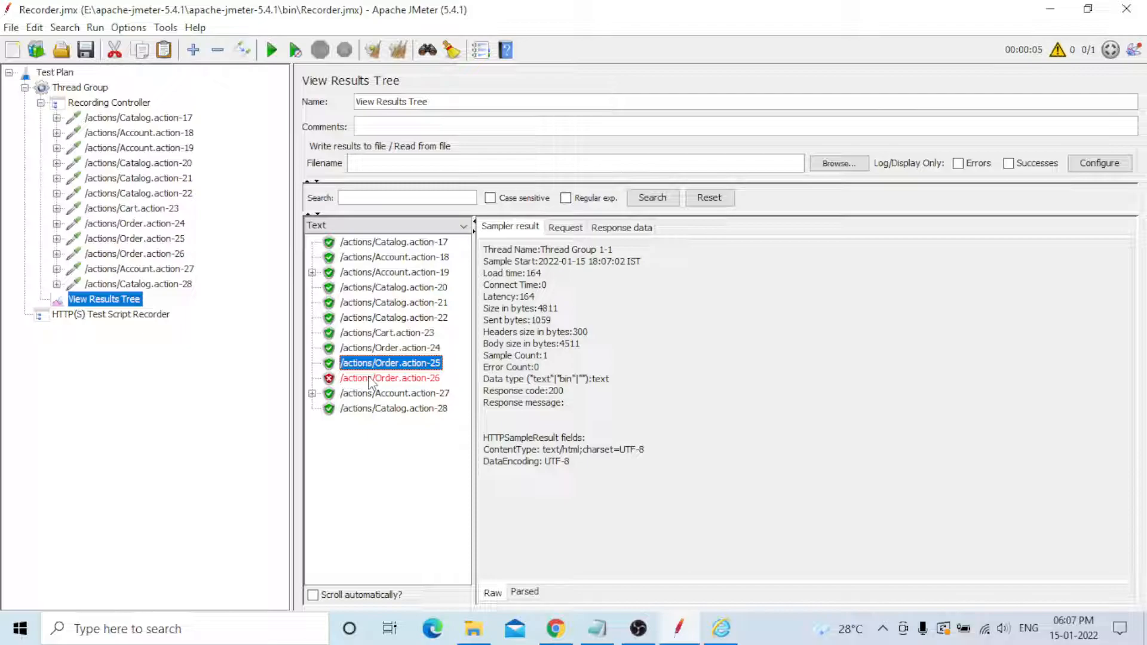
left_click(368, 407)
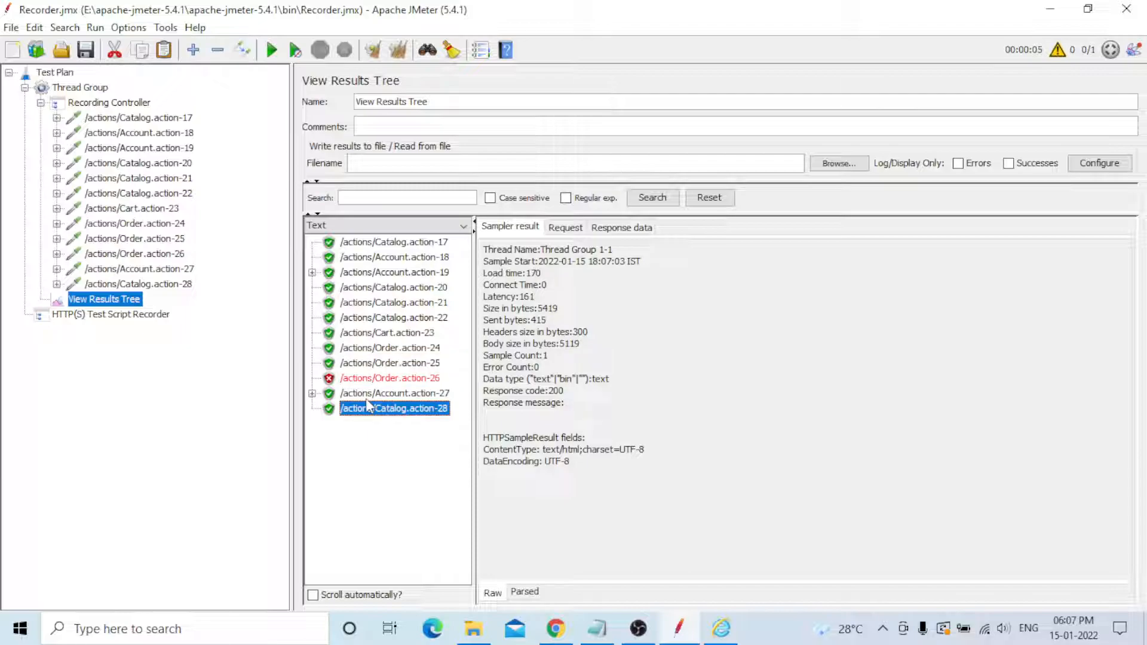